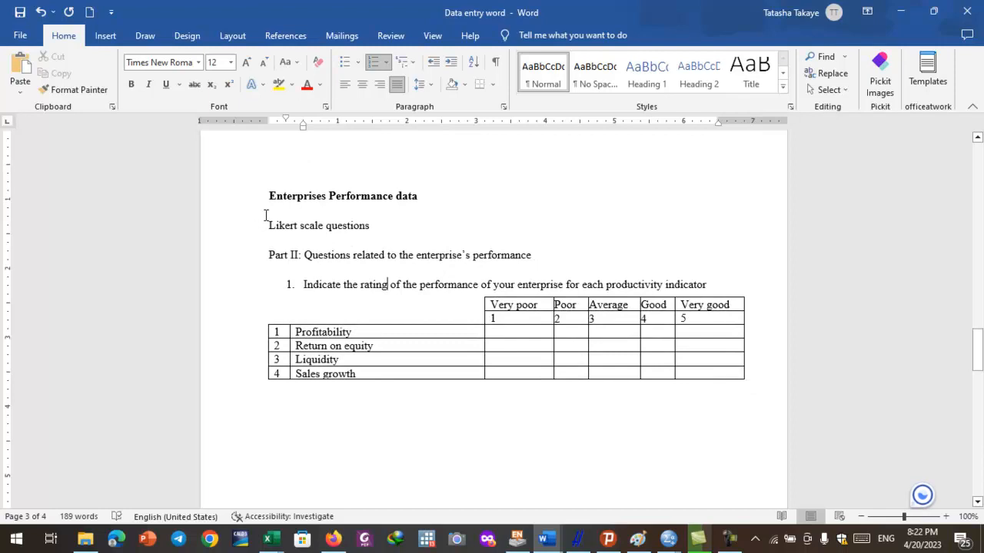
# Step: Review the Part II Likert-scale question on enterprise performance and its profitability, return on equity, liquidity and sales growth indicators
pyautogui.moveTo(266, 254); pyautogui.dragTo(528, 377)
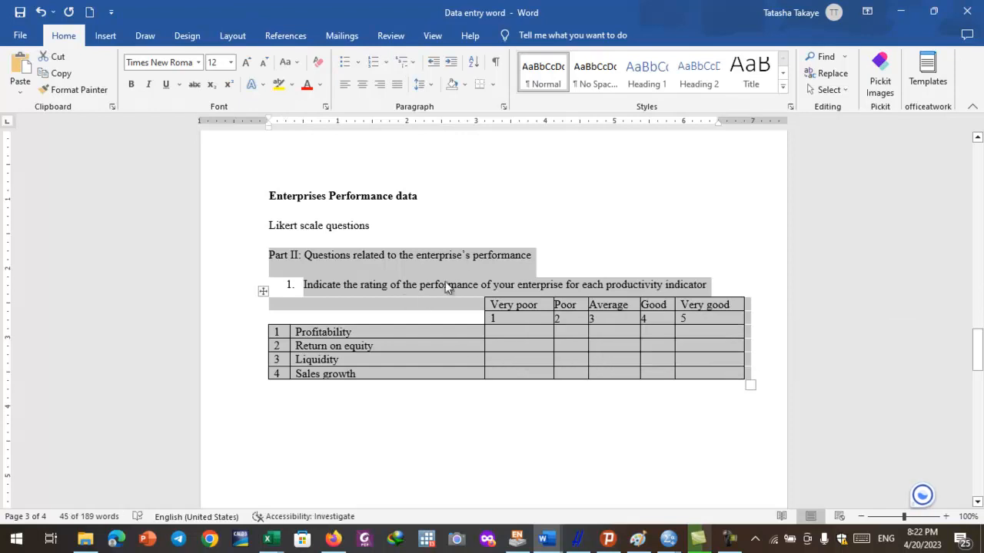
pyautogui.click(459, 261)
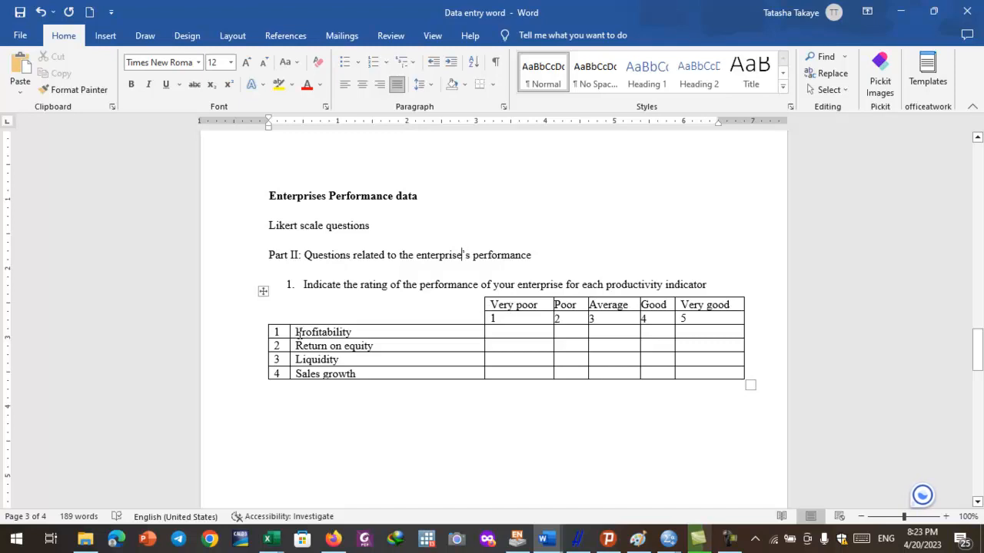
pyautogui.moveTo(297, 332); pyautogui.dragTo(362, 334)
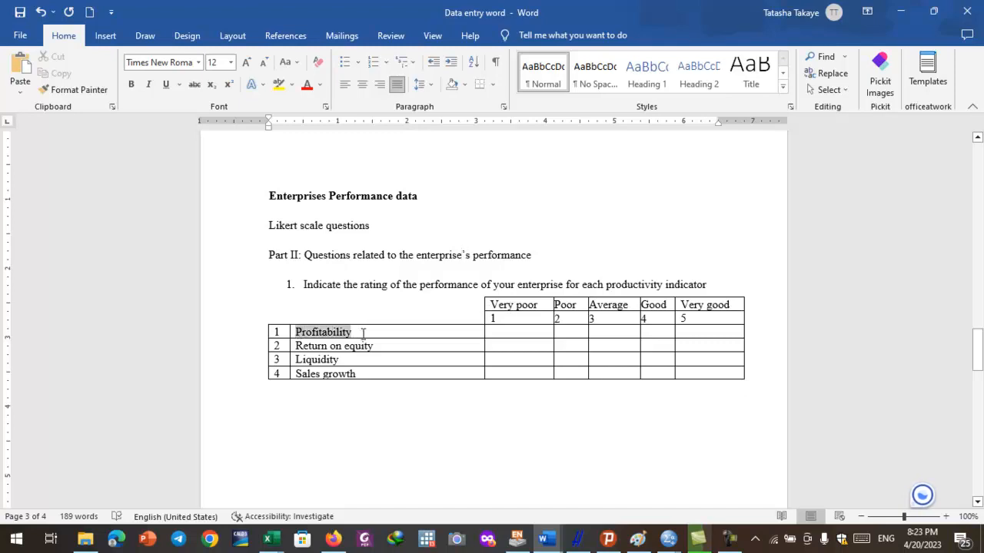
pyautogui.click(343, 339)
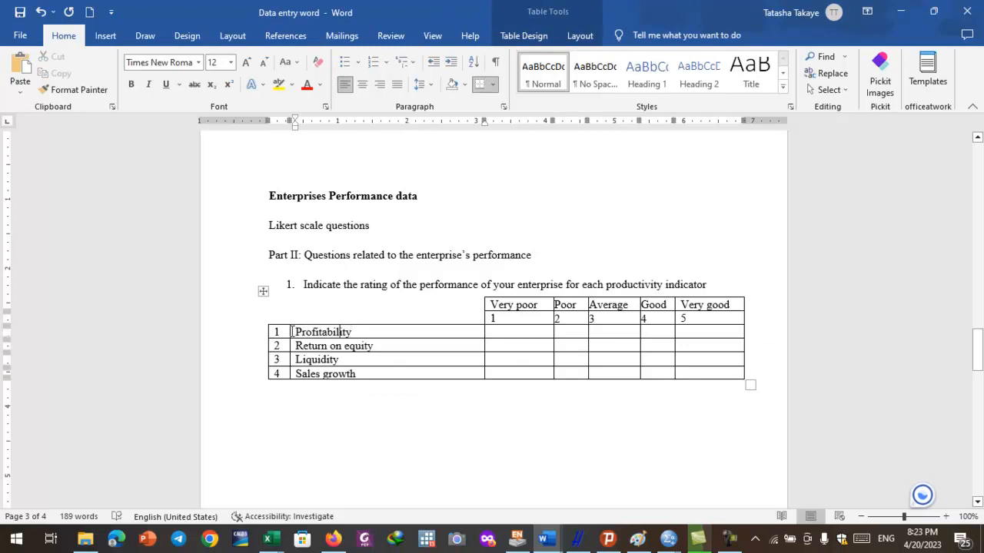
pyautogui.moveTo(293, 332)
pyautogui.mouseDown()
pyautogui.moveTo(361, 333)
pyautogui.moveTo(278, 332)
pyautogui.moveTo(305, 331)
pyautogui.mouseUp()
pyautogui.click(341, 332)
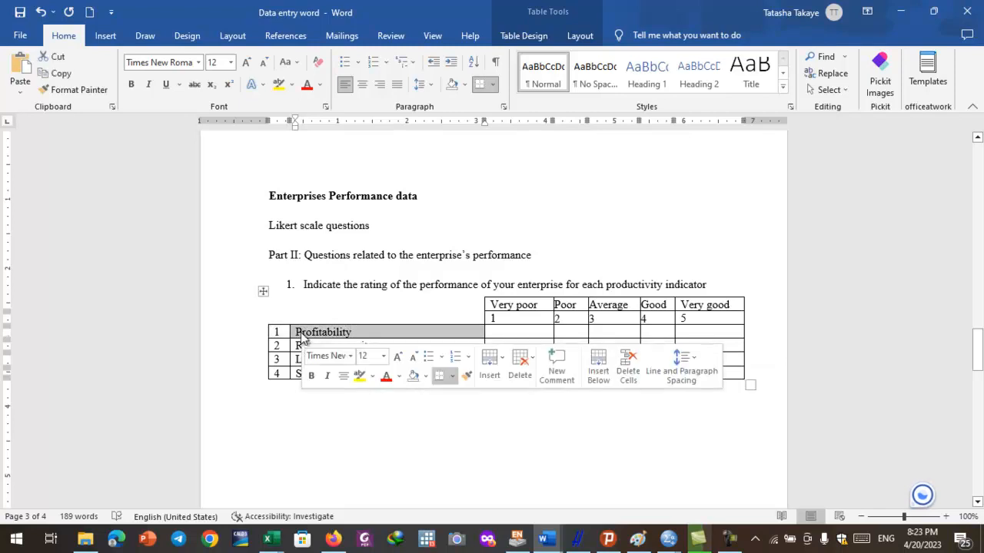
pyautogui.click(325, 332)
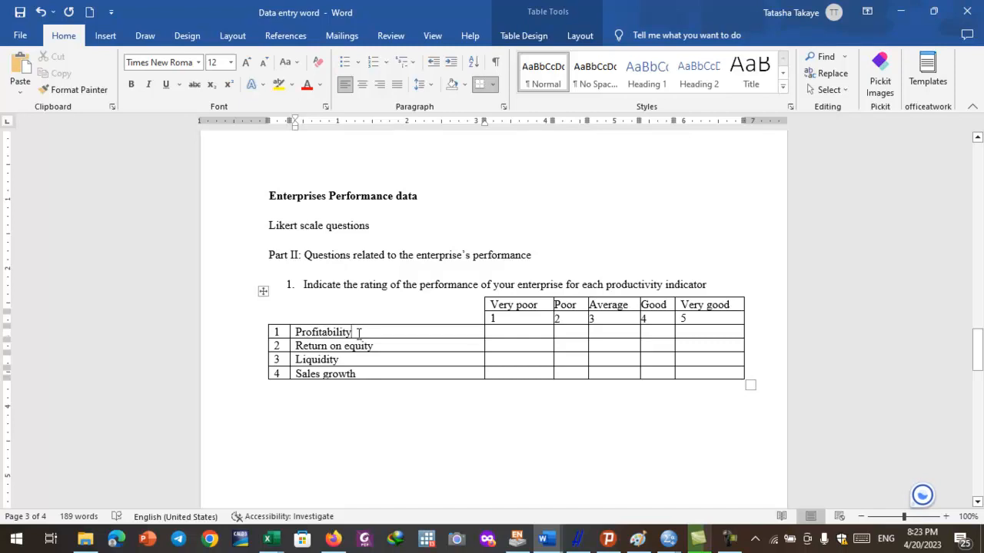
pyautogui.doubleClick(297, 332)
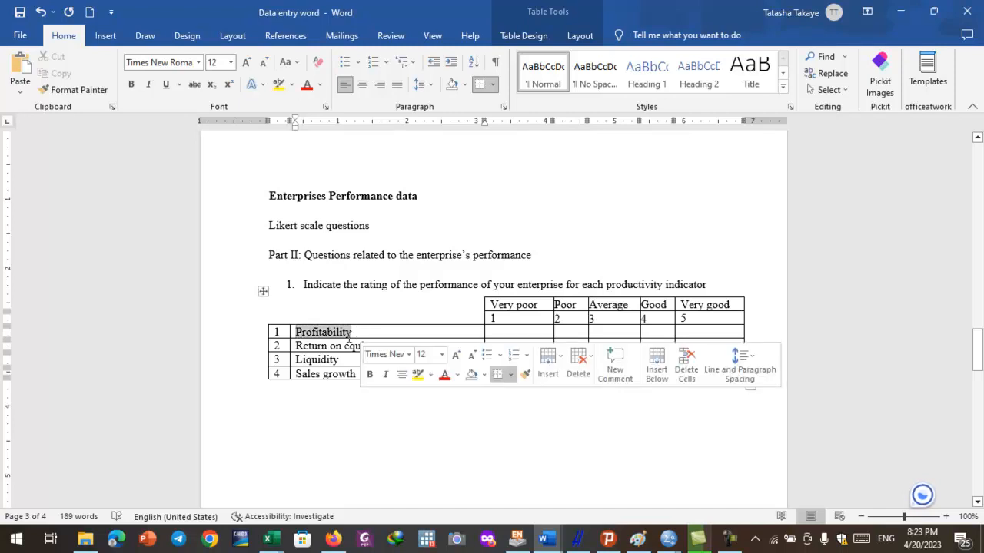
pyautogui.moveTo(296, 346); pyautogui.dragTo(374, 346)
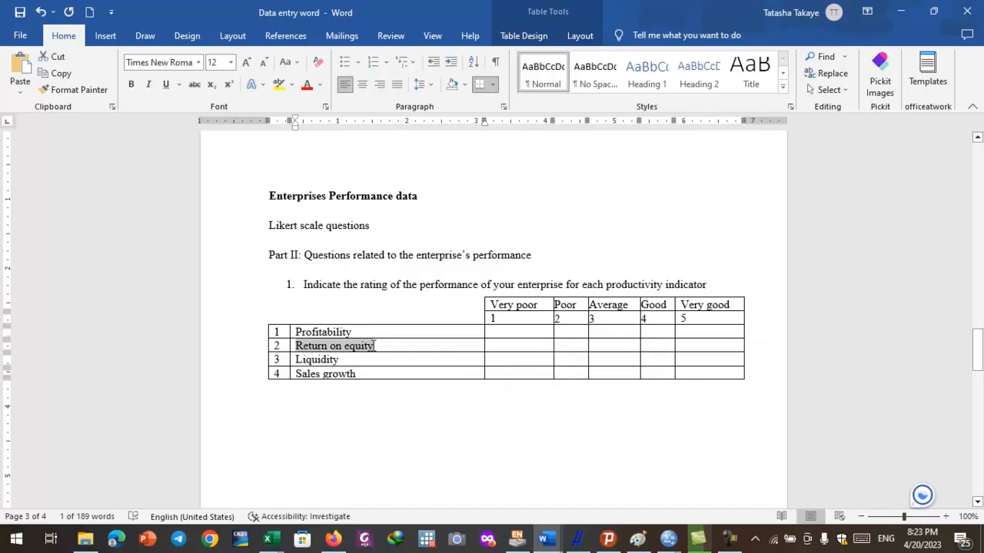
pyautogui.moveTo(296, 360); pyautogui.dragTo(345, 361)
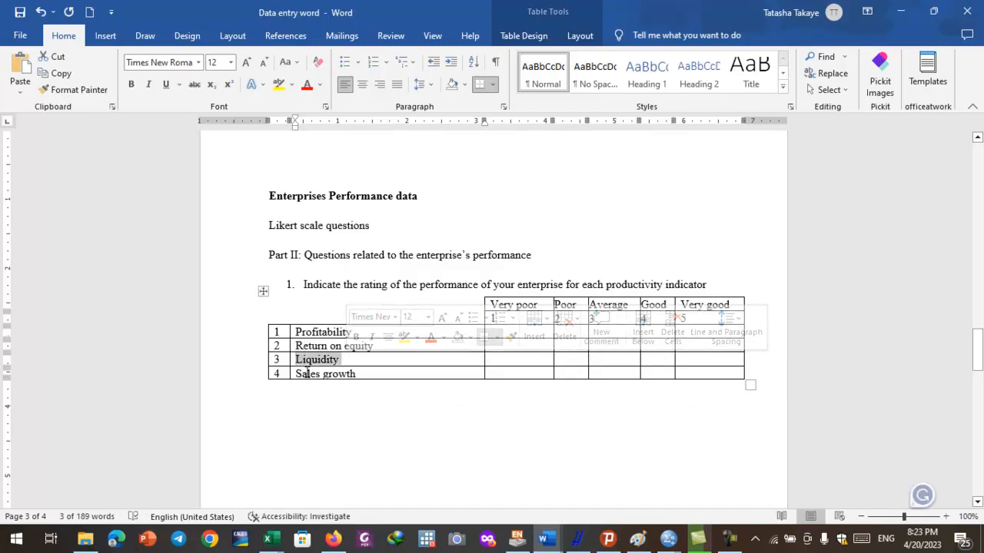
pyautogui.moveTo(302, 373); pyautogui.dragTo(358, 376)
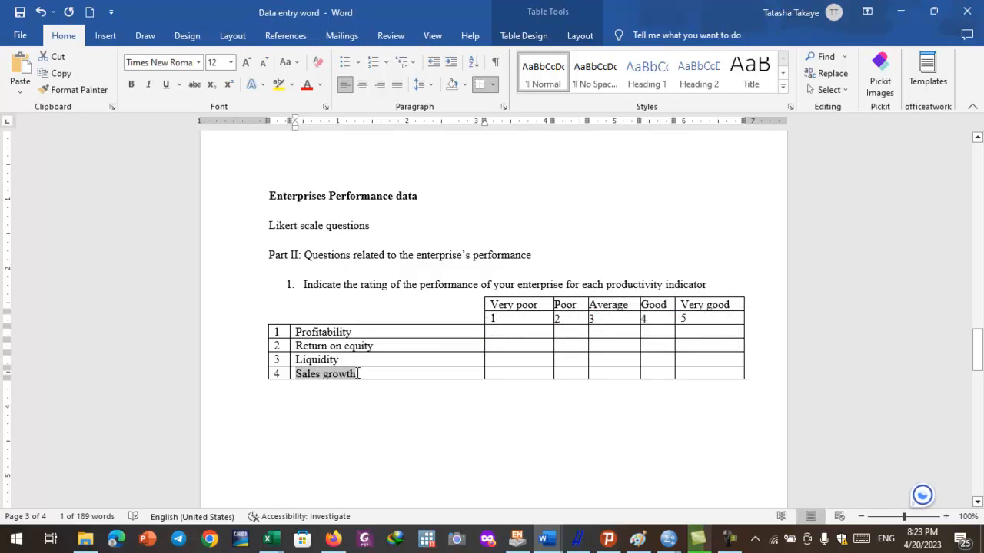
pyautogui.click(520, 290)
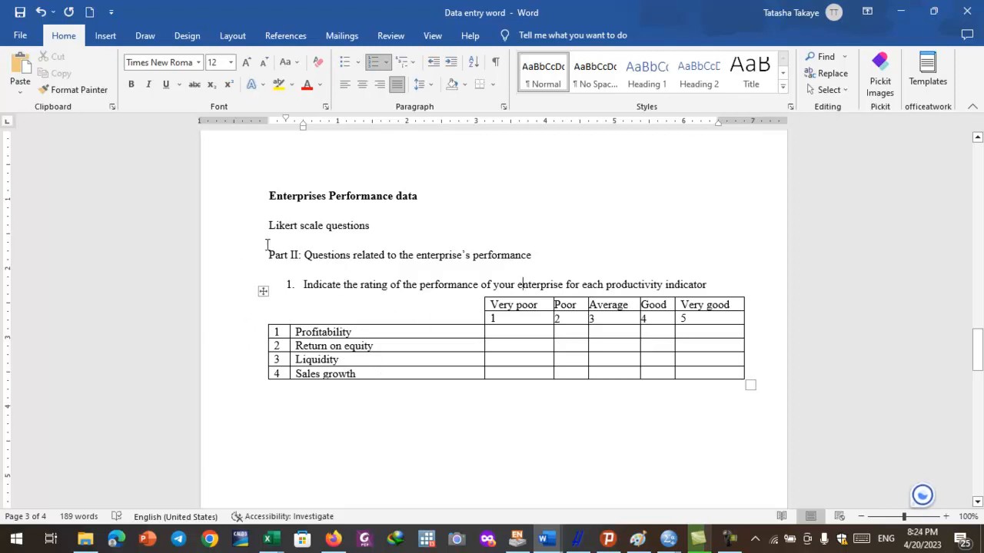
pyautogui.click(352, 332)
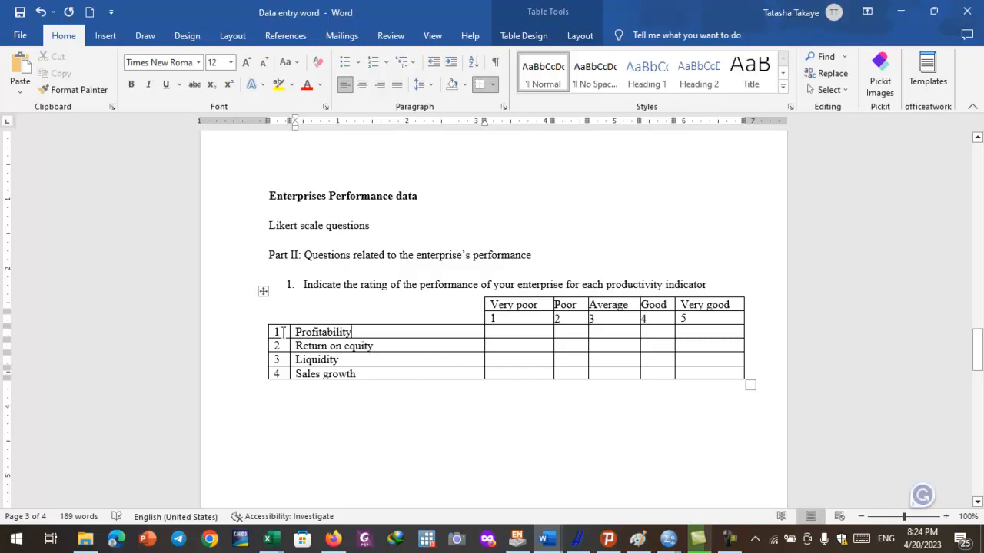
pyautogui.click(387, 333)
# Step: Switch to SPSS Statistics and close the old Output1 viewer document without saving its contents
pyautogui.moveTo(667, 543)
pyautogui.click(662, 481)
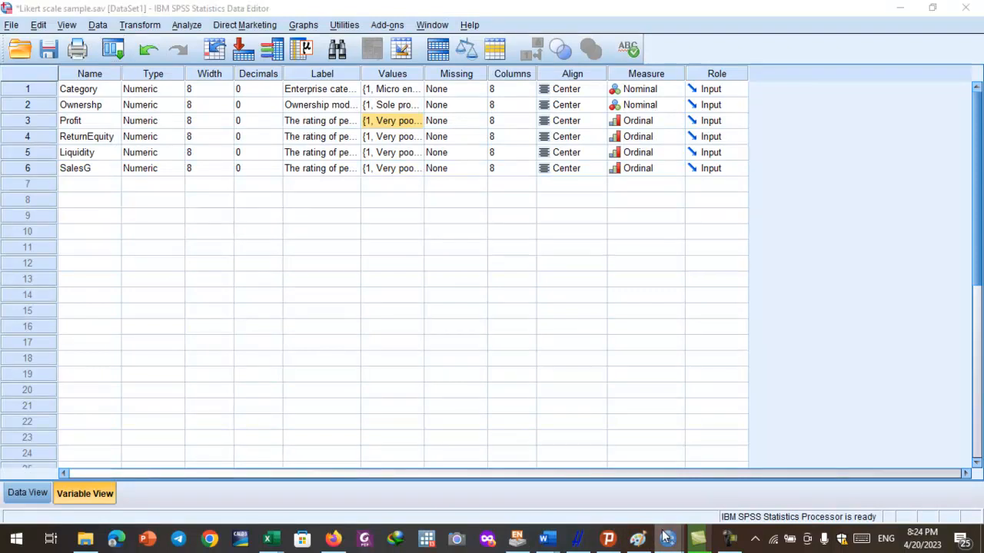
pyautogui.moveTo(667, 543)
pyautogui.click(577, 436)
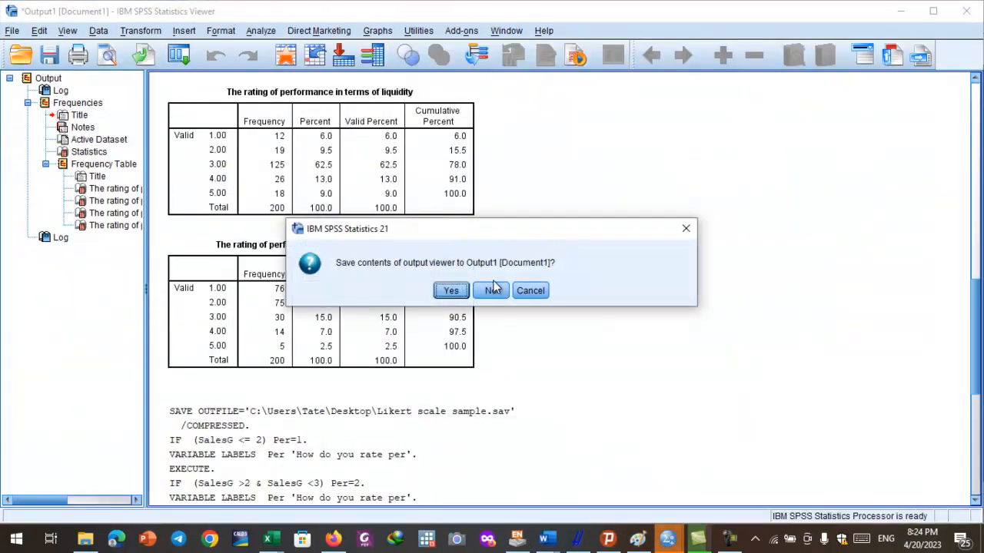
pyautogui.click(494, 288)
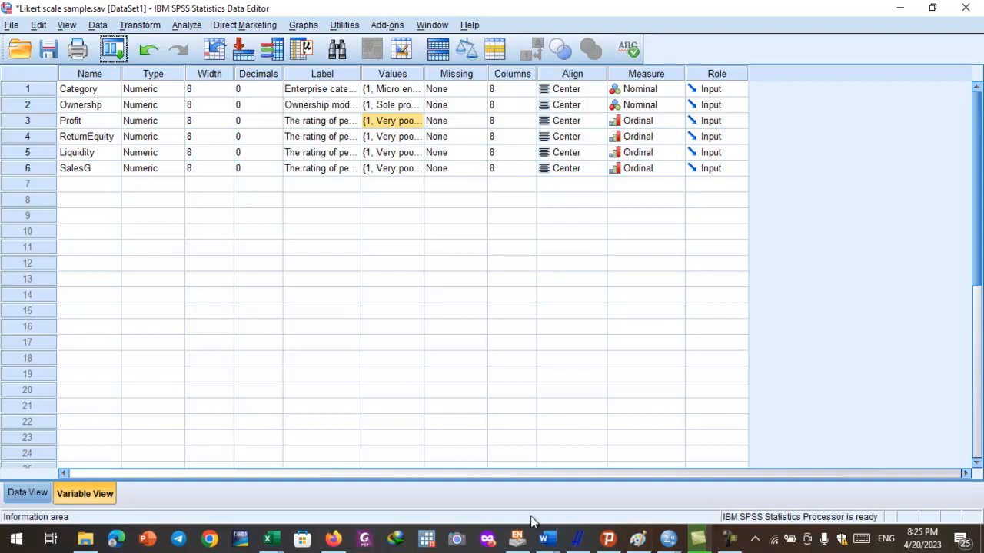
# Step: Switch back to the Word questionnaire and review the performance indicators and the rating scale headings from Very poor to Very good
pyautogui.moveTo(554, 535)
pyautogui.click(750, 480)
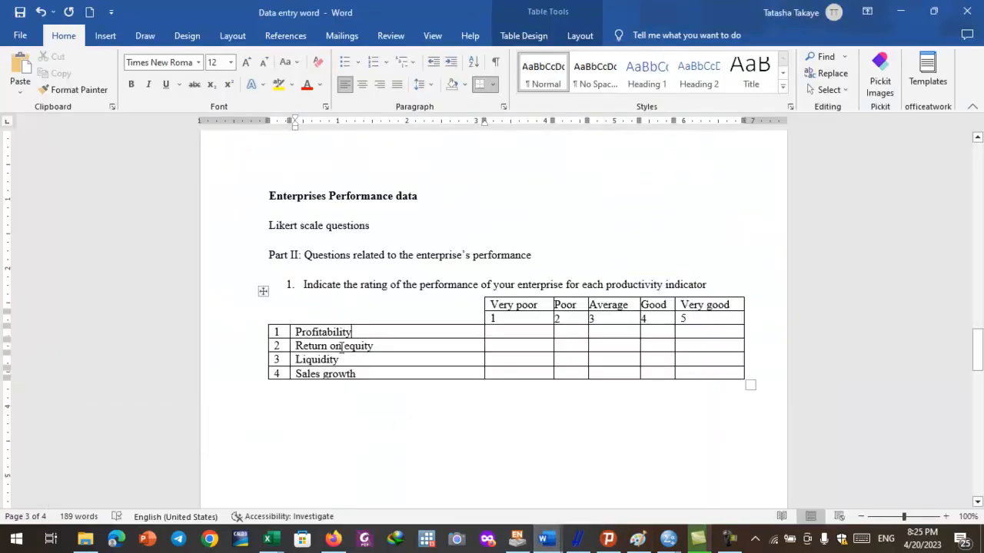
pyautogui.moveTo(319, 331); pyautogui.dragTo(346, 332)
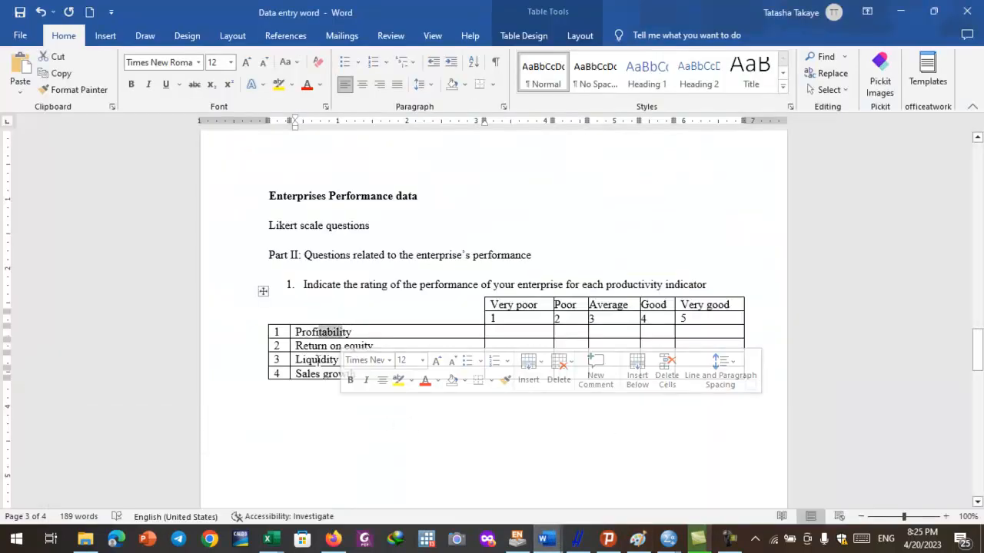
pyautogui.click(320, 352)
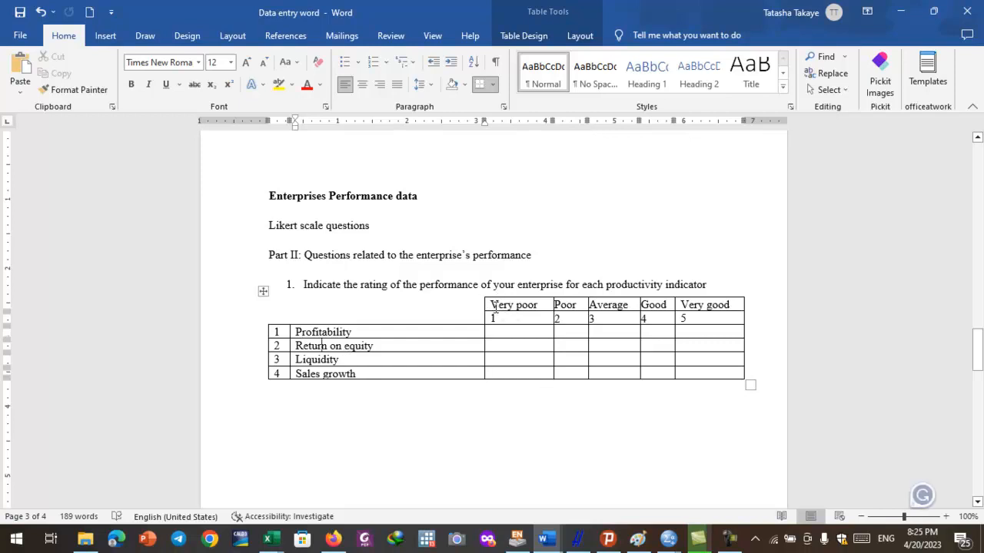
pyautogui.moveTo(490, 304); pyautogui.dragTo(578, 304)
pyautogui.click(613, 304)
# Step: Switch to the SPSS Data Editor and check the value labels defined for the Profit variable
pyautogui.moveTo(668, 539)
pyautogui.click(570, 477)
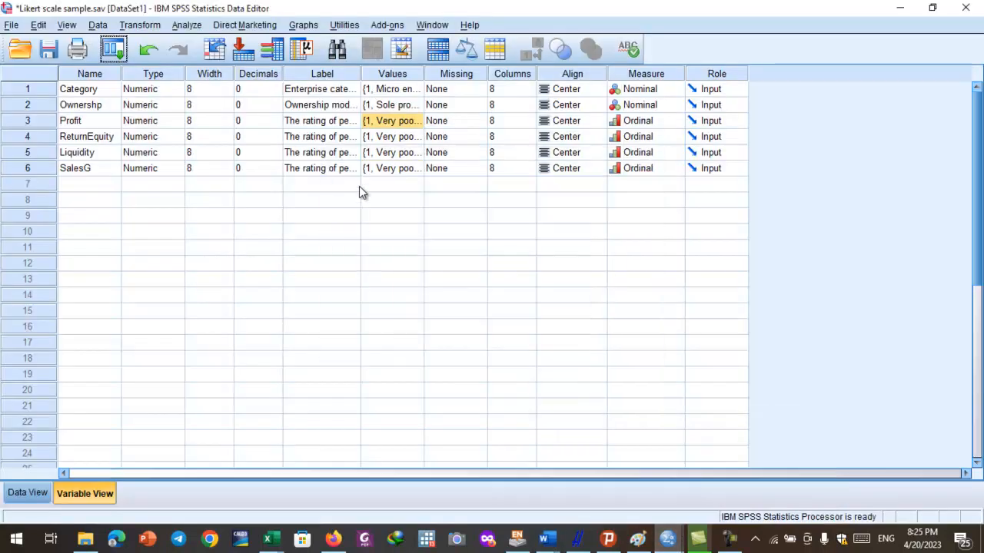
pyautogui.click(419, 123)
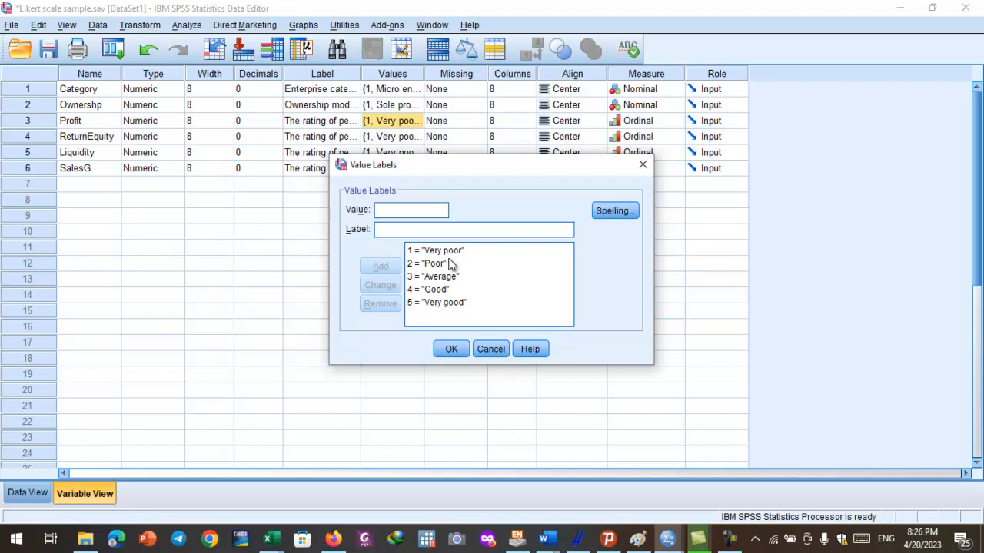
pyautogui.click(456, 347)
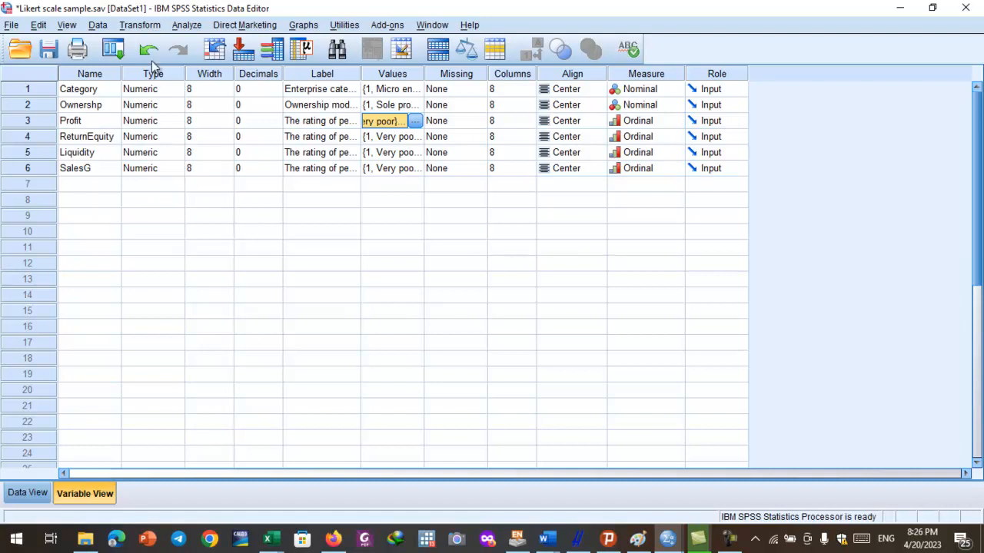
# Step: Set up a Frequencies analysis with the four performance rating variables: profit, return on equity, liquidity and sales growth
pyautogui.click(186, 25)
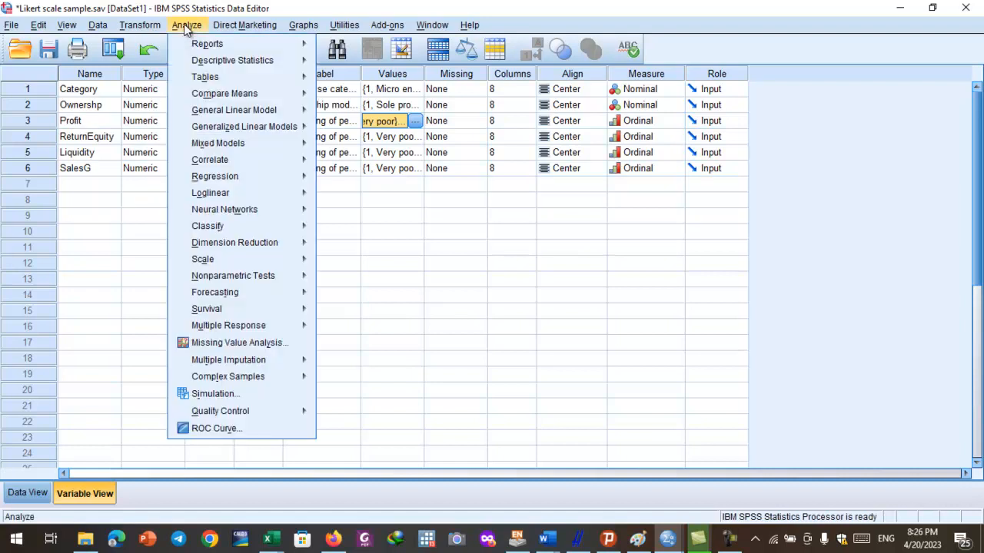
pyautogui.moveTo(189, 51)
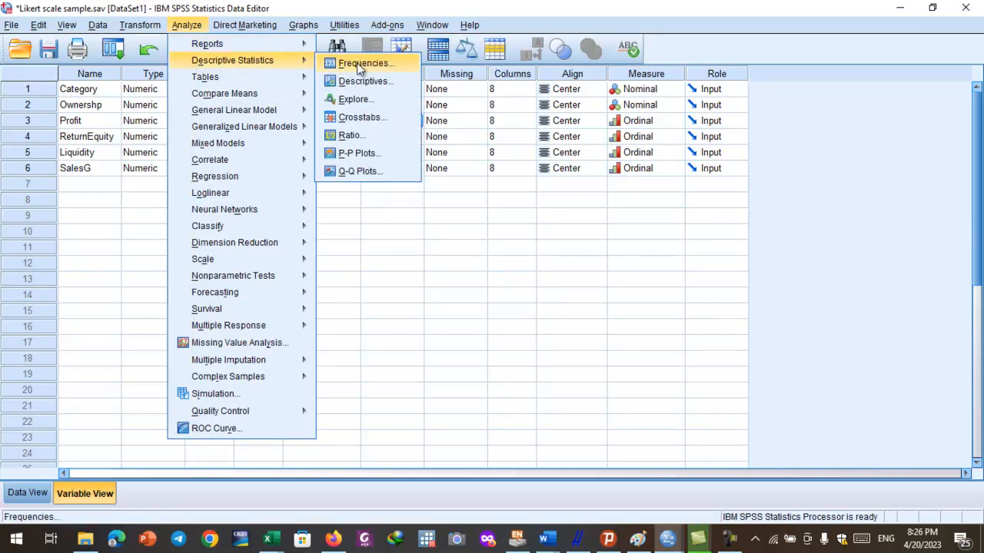
pyautogui.click(362, 63)
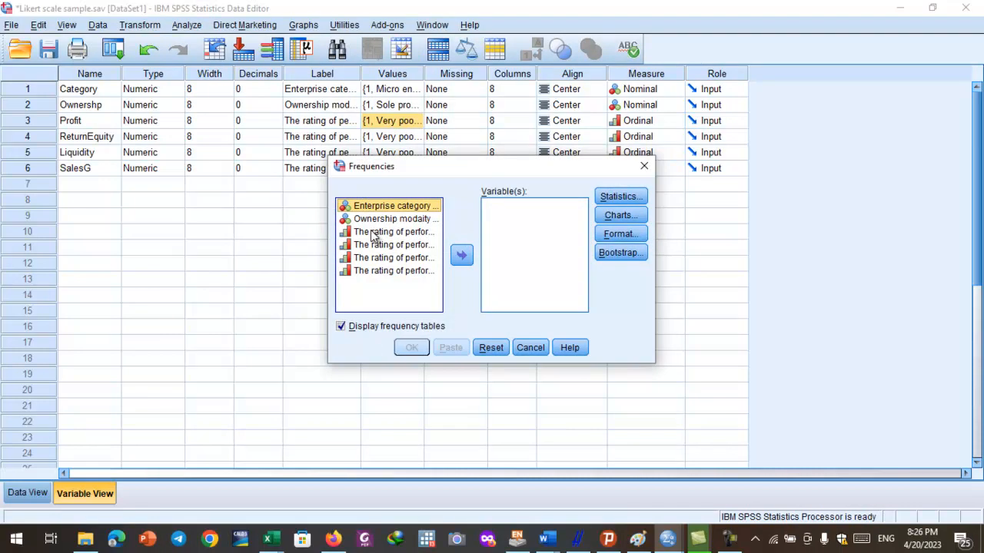
pyautogui.click(374, 232)
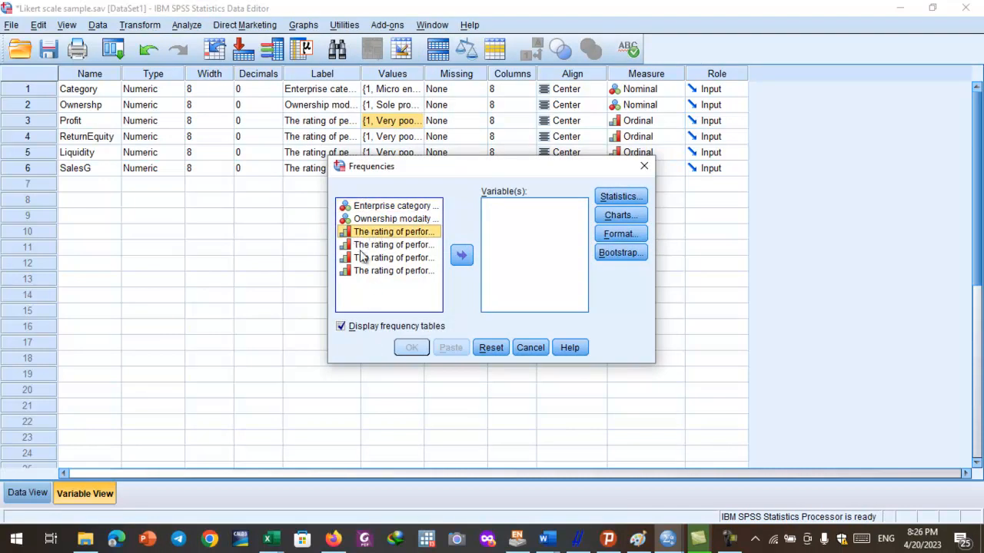
pyautogui.click(462, 255)
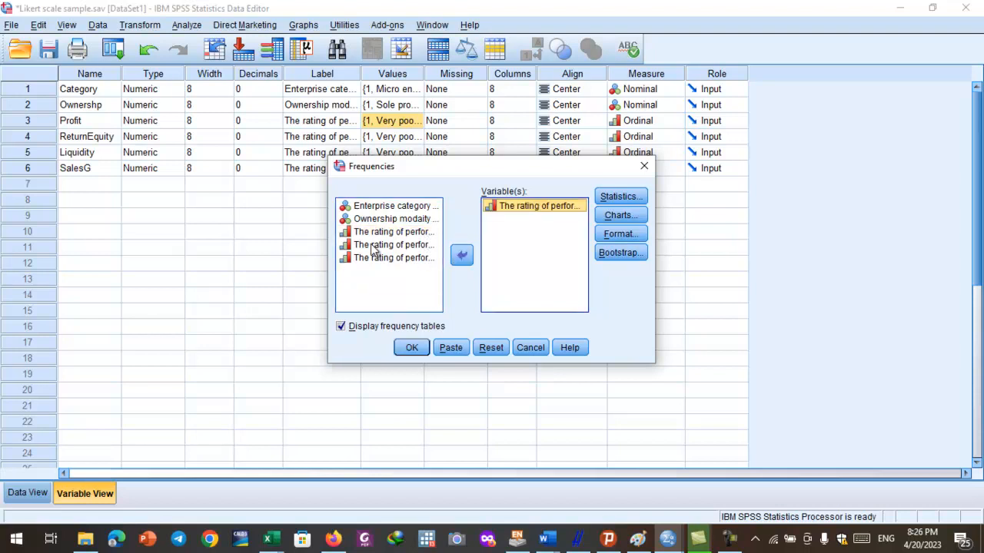
pyautogui.click(379, 238)
pyautogui.click(461, 254)
pyautogui.click(379, 231)
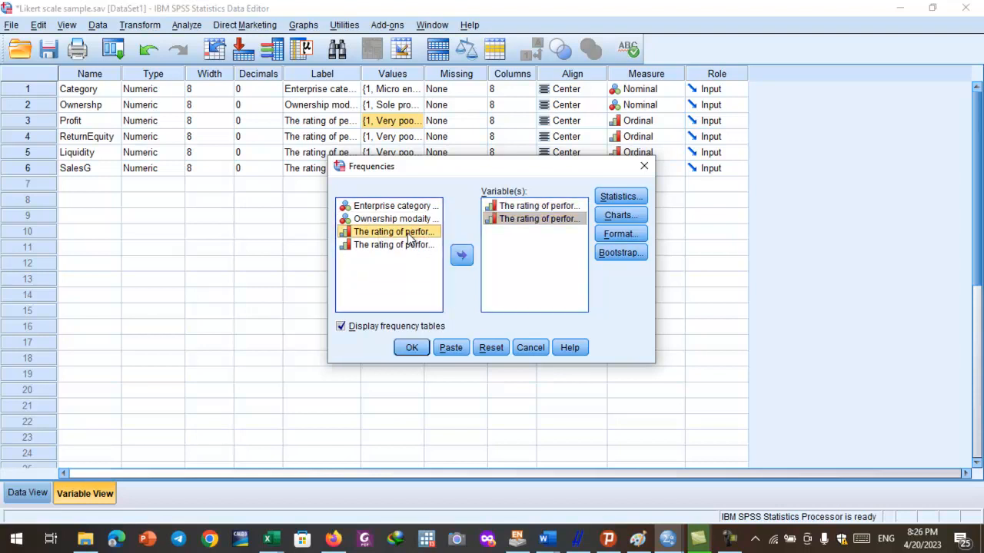
pyautogui.click(461, 258)
pyautogui.click(379, 238)
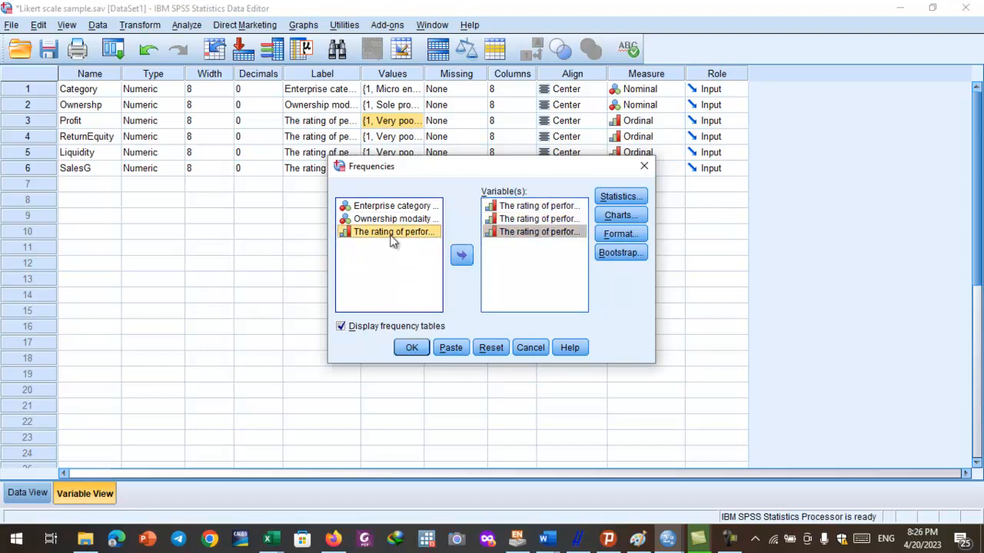
pyautogui.click(459, 256)
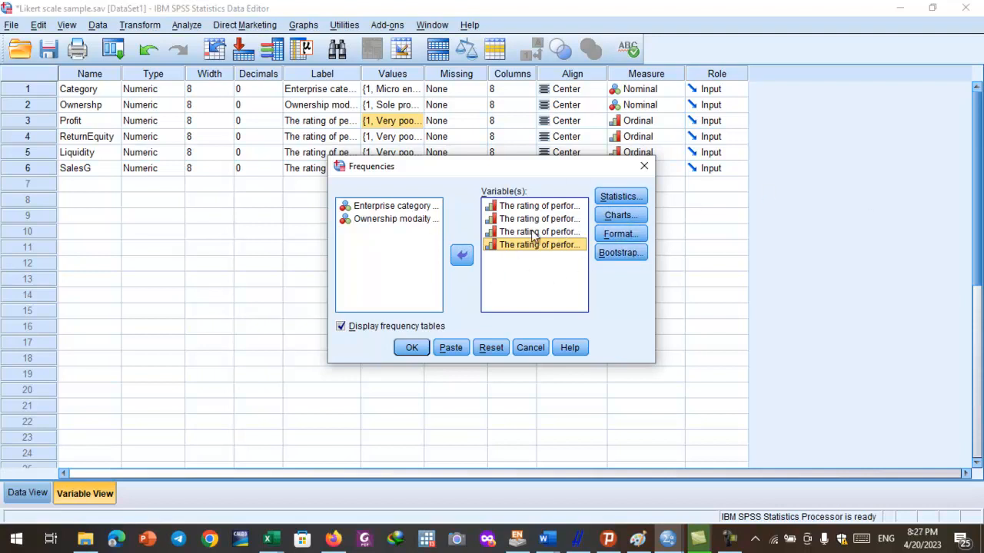
pyautogui.click(340, 327)
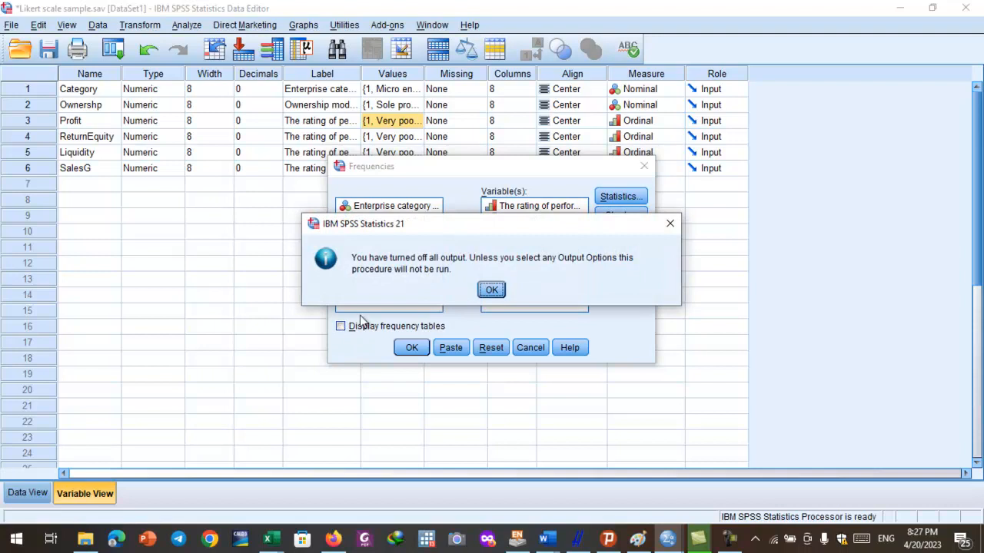
pyautogui.press('Return')
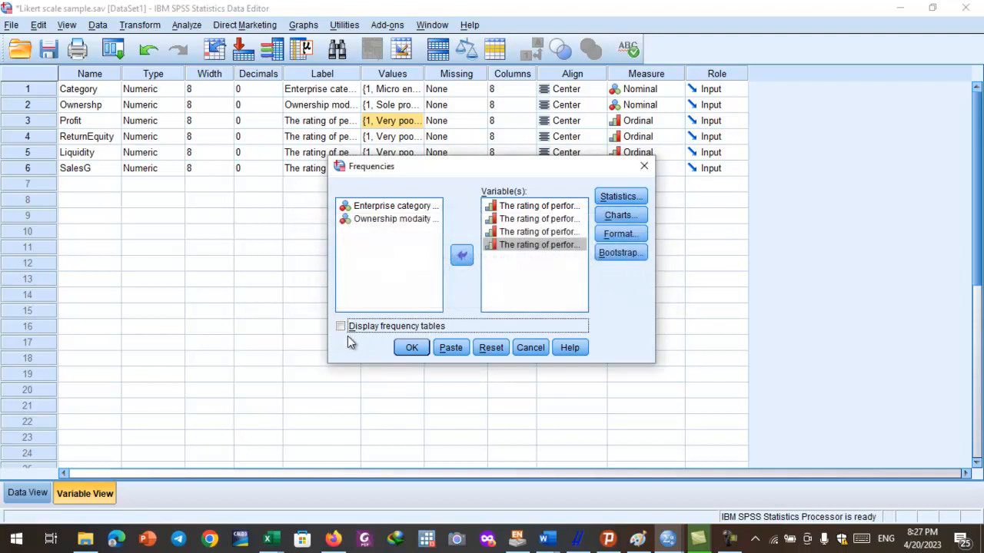
pyautogui.click(341, 327)
# Step: Run the Frequencies analysis and view the resulting frequency tables for the performance ratings in the output document
pyautogui.click(413, 348)
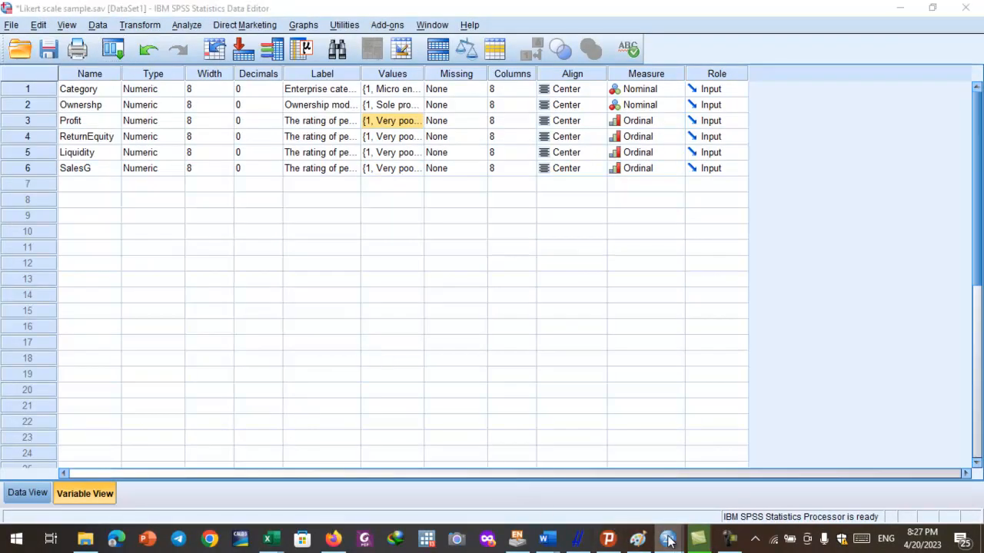
pyautogui.moveTo(667, 540)
pyautogui.click(804, 485)
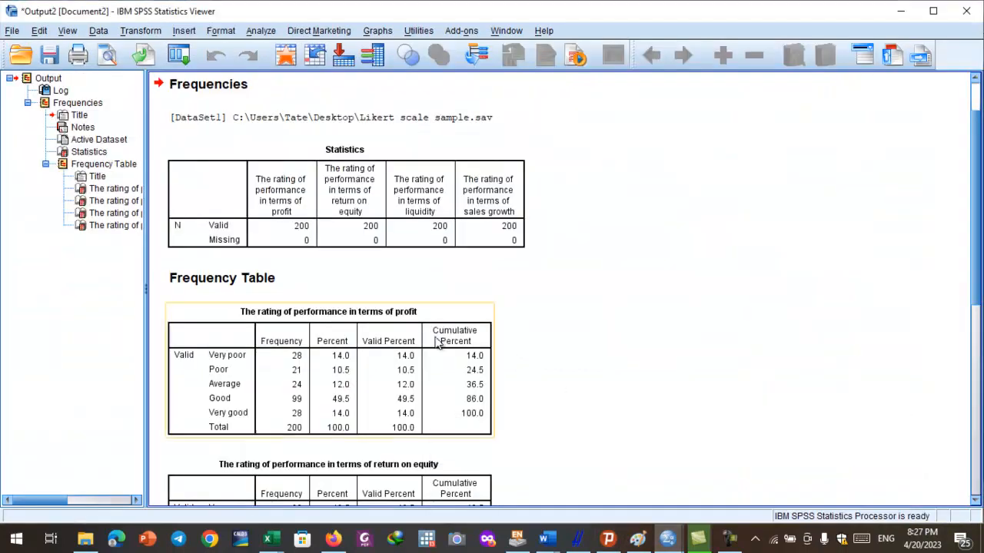
pyautogui.scroll(-3, 258, 439)
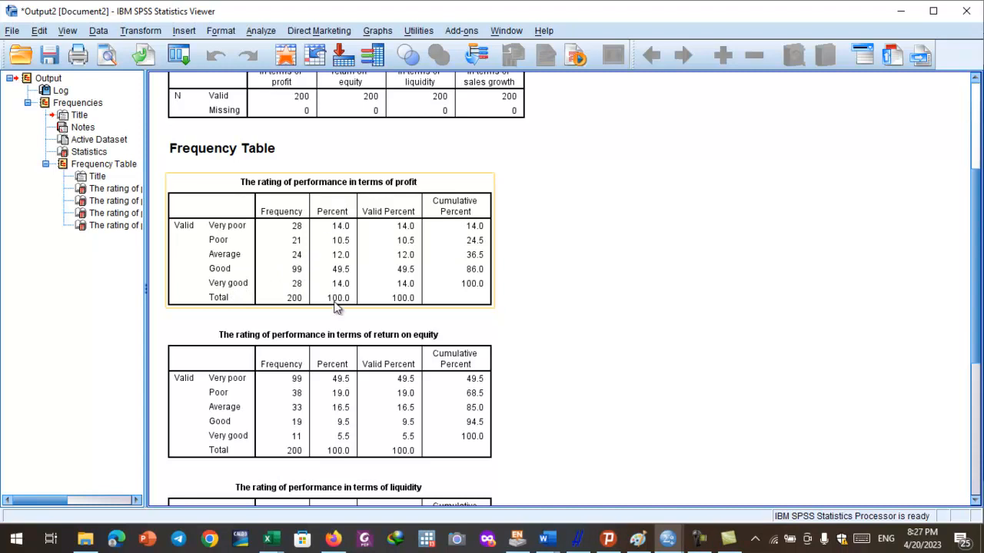
pyautogui.scroll(-1, 272, 404)
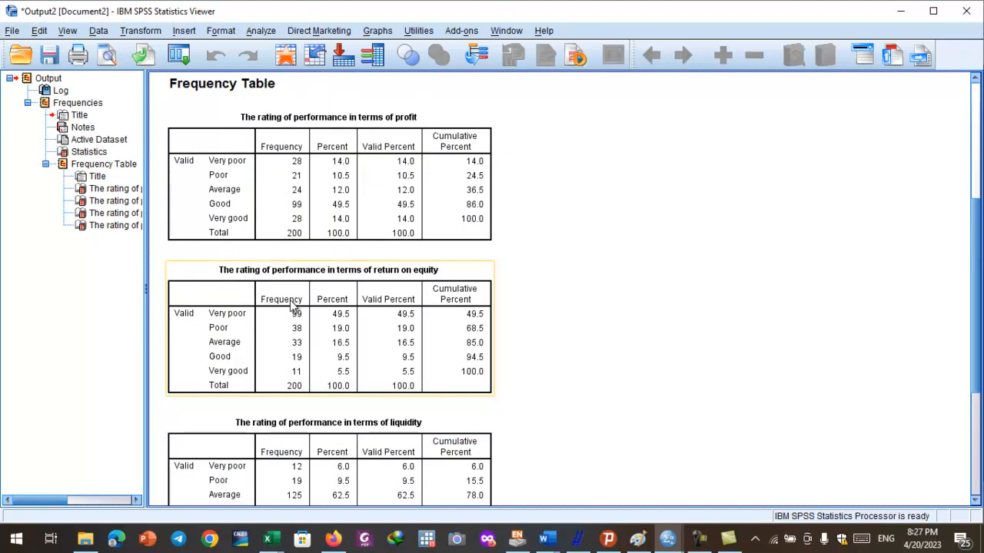
# Step: Review the frequency tables for the profit, return on equity, liquidity and sales growth ratings in the output
pyautogui.scroll(-3, 280, 371)
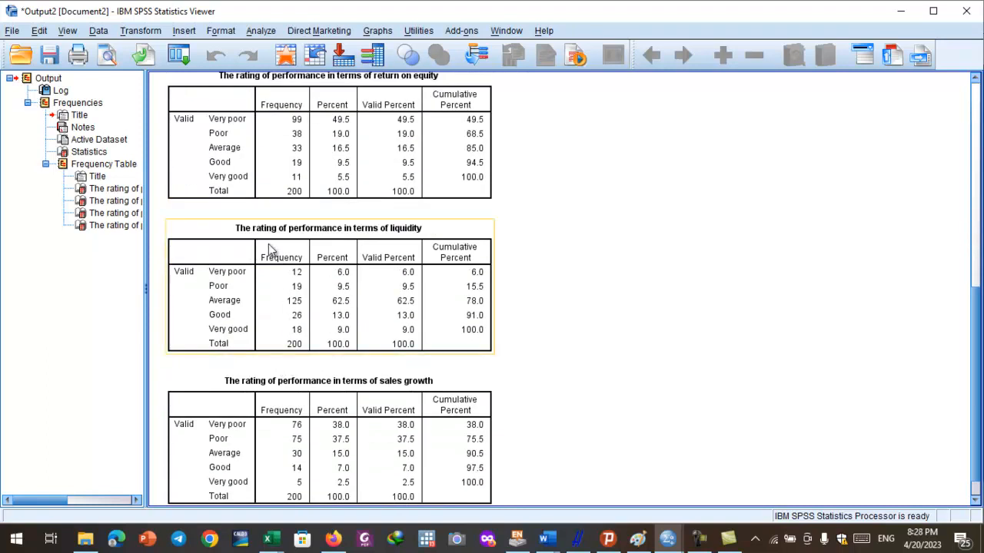
pyautogui.scroll(-1, 292, 277)
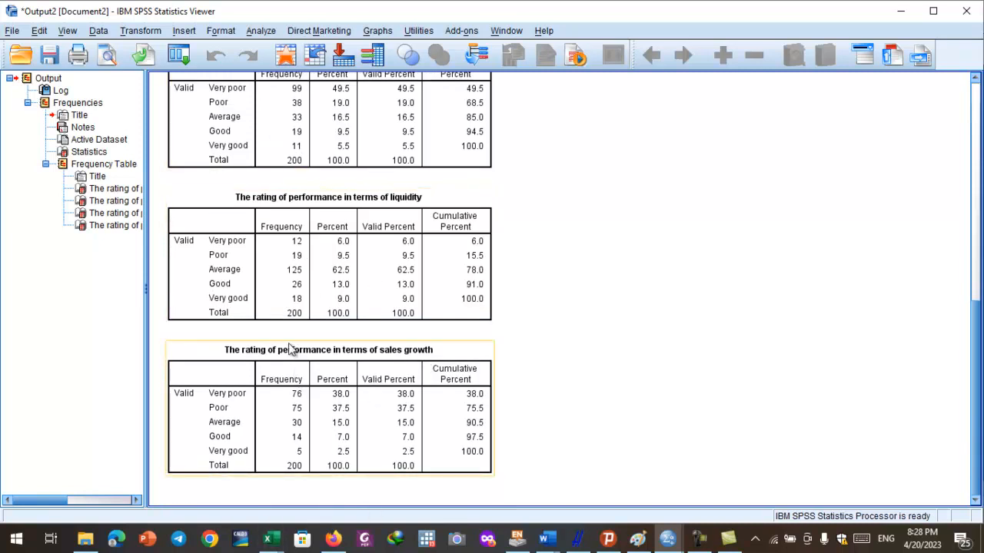
pyautogui.scroll(5, 299, 331)
pyautogui.scroll(6, 304, 306)
pyautogui.scroll(-5, 304, 305)
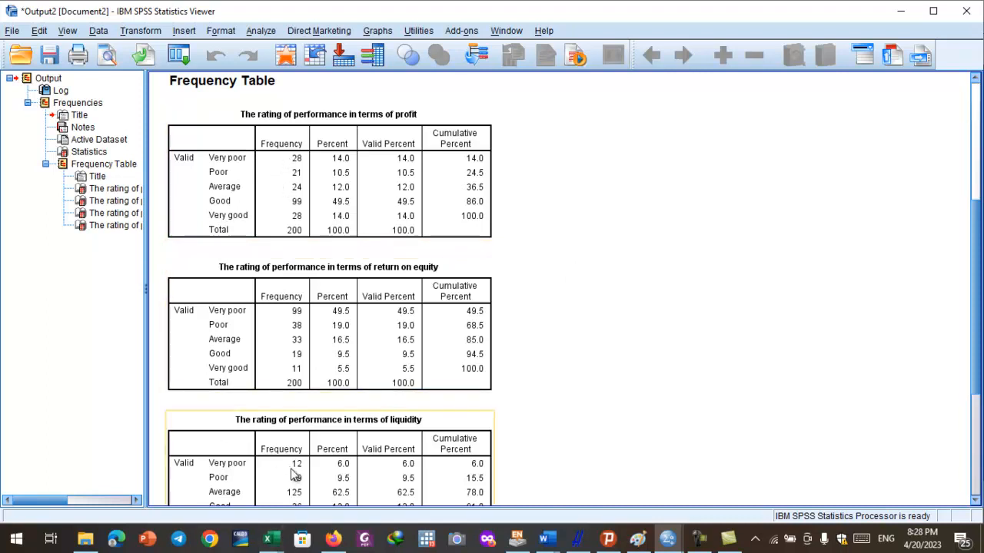
pyautogui.scroll(-5, 296, 461)
pyautogui.scroll(4, 300, 456)
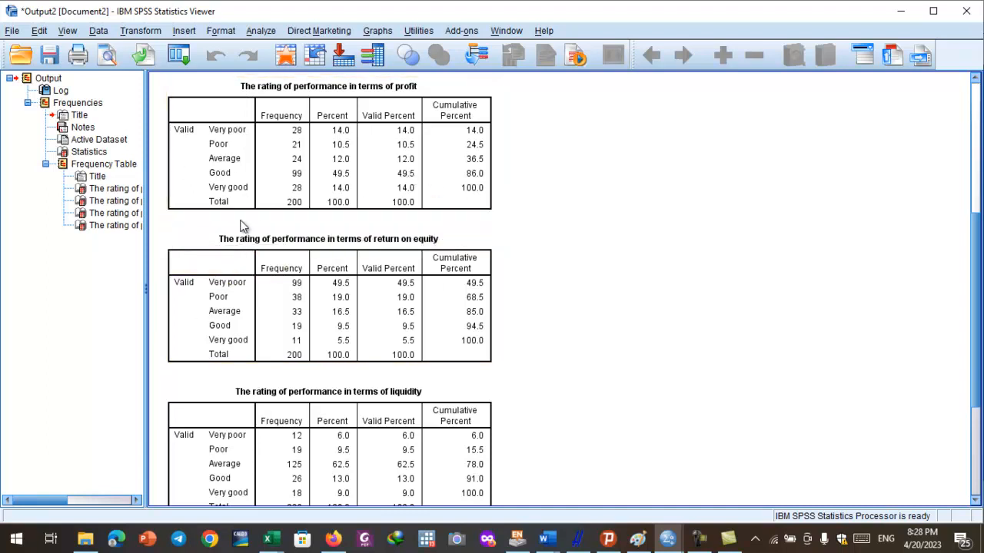
# Step: Start a Custom Tables analysis and stack the profit, return on equity, liquidity and sales growth ratings in the rows
pyautogui.click(257, 30)
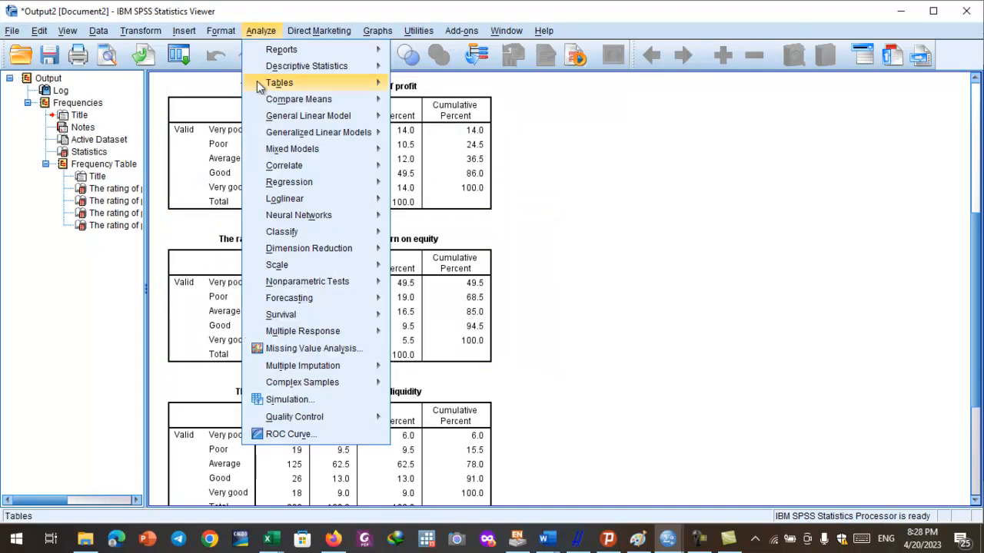
pyautogui.moveTo(258, 82)
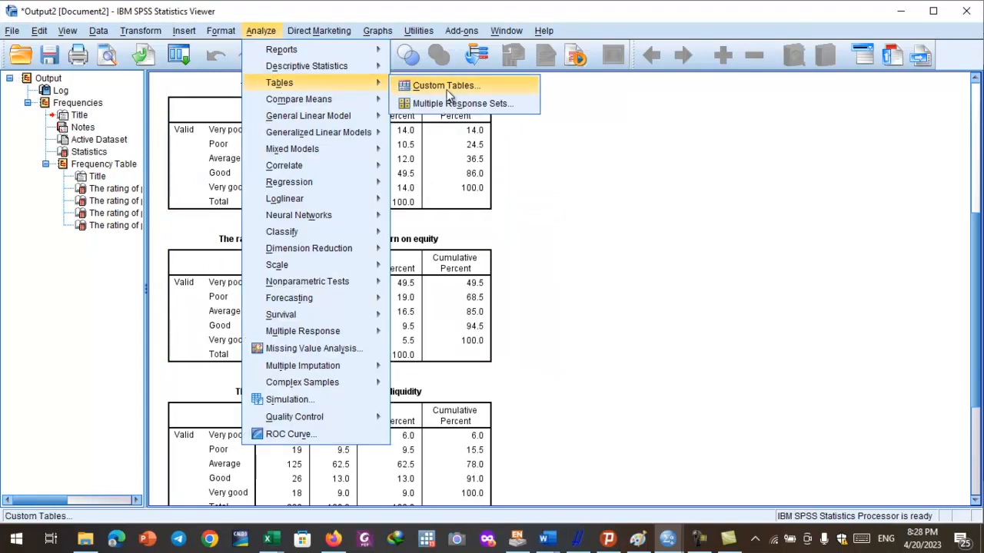
pyautogui.click(483, 86)
pyautogui.click(448, 325)
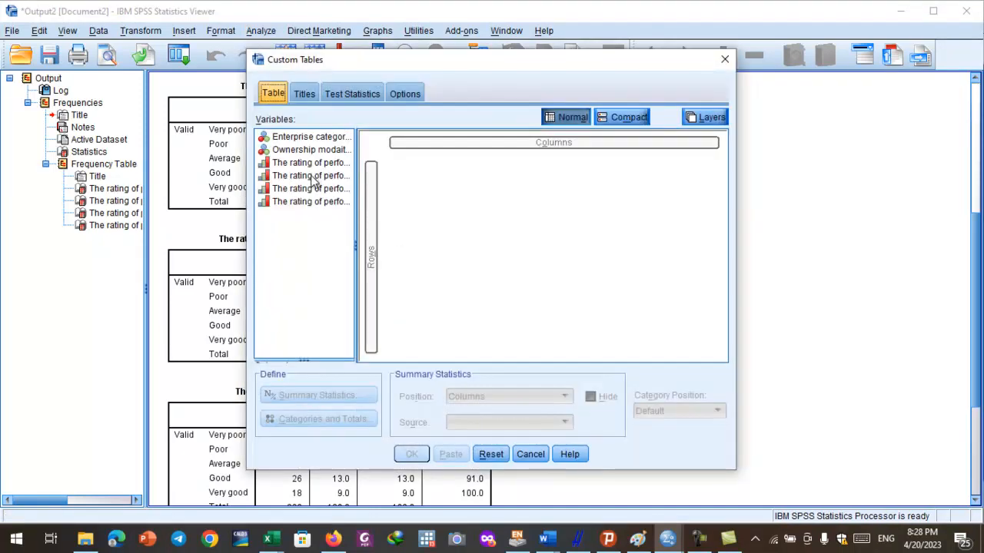
pyautogui.moveTo(312, 162); pyautogui.dragTo(371, 193)
pyautogui.moveTo(292, 177); pyautogui.dragTo(400, 301)
pyautogui.moveTo(283, 190); pyautogui.dragTo(388, 298)
pyautogui.moveTo(292, 202); pyautogui.dragTo(432, 357)
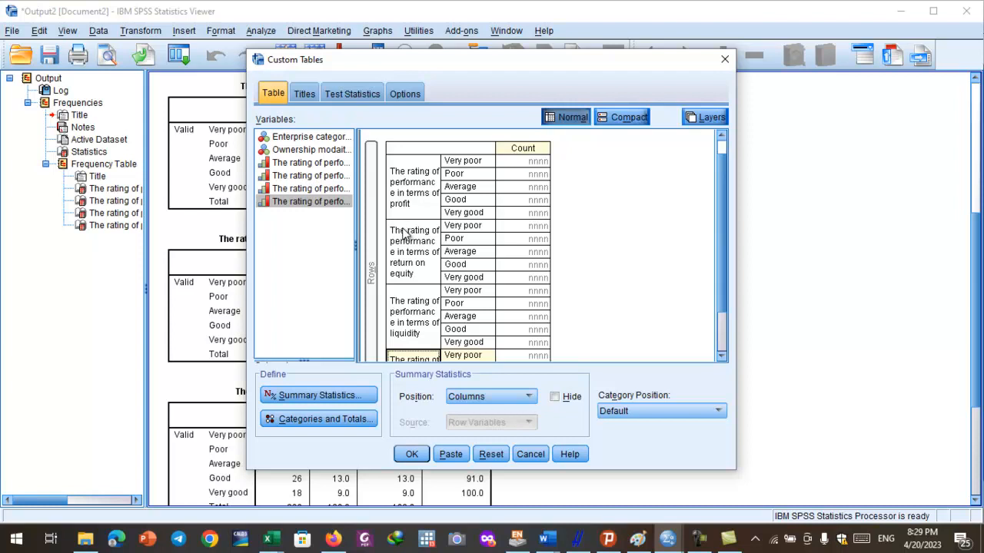
# Step: Take the sales growth rating out of the table rows and place it back beneath liquidity
pyautogui.scroll(-1, 458, 339)
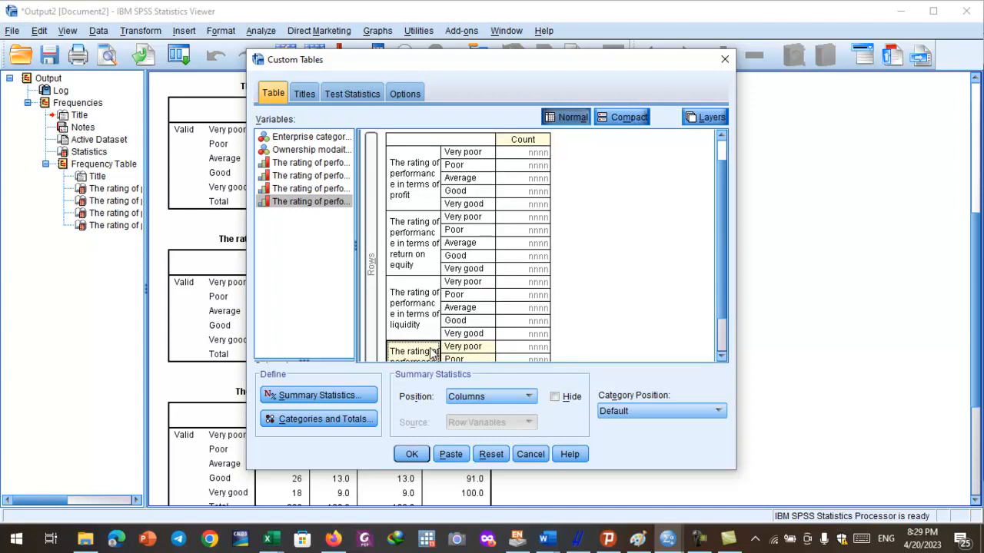
pyautogui.moveTo(413, 355); pyautogui.dragTo(281, 245)
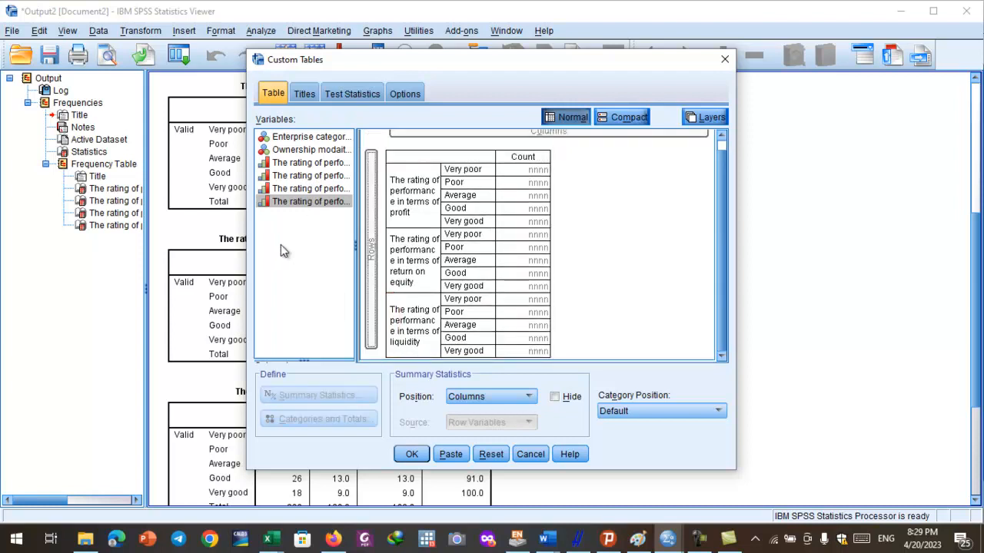
pyautogui.moveTo(300, 201); pyautogui.dragTo(432, 359)
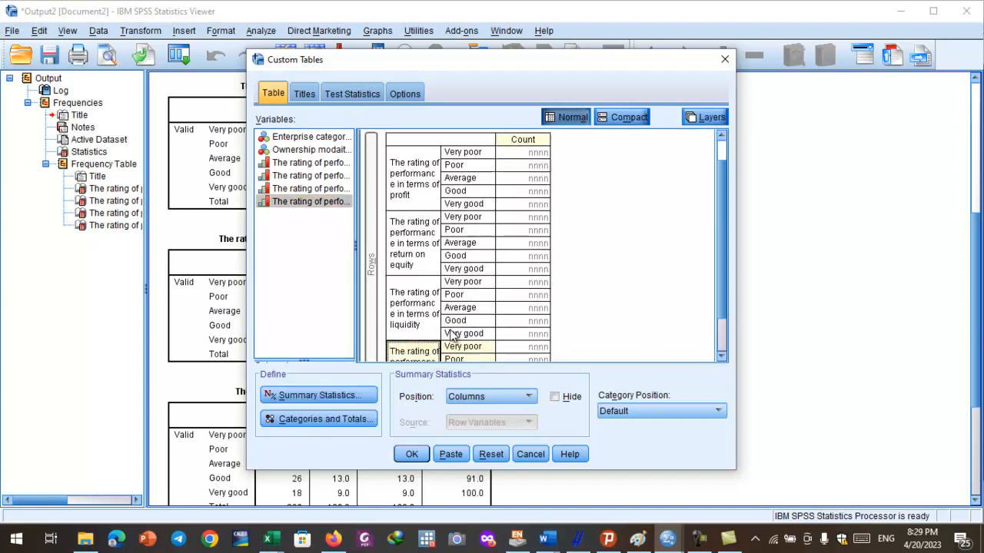
pyautogui.scroll(-3, 463, 351)
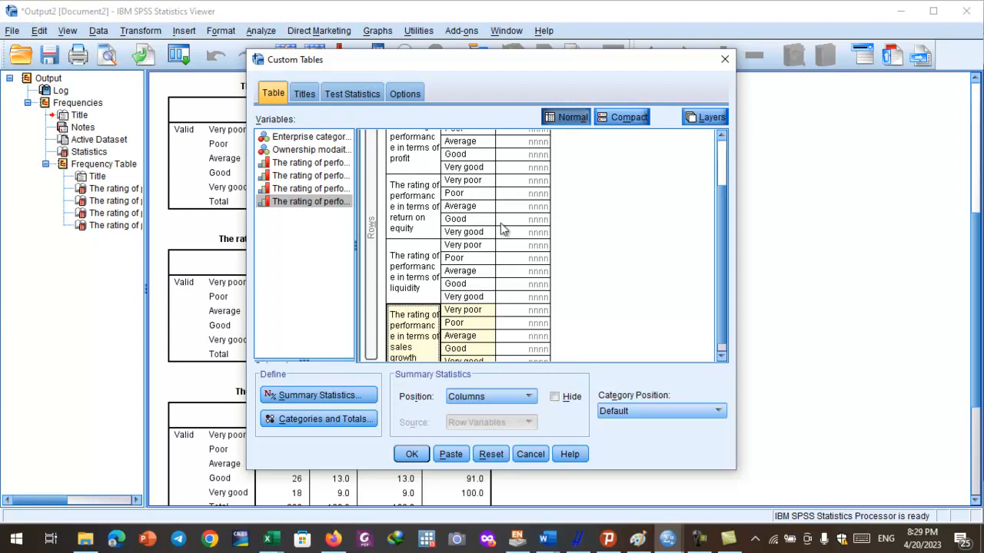
pyautogui.scroll(-1, 505, 228)
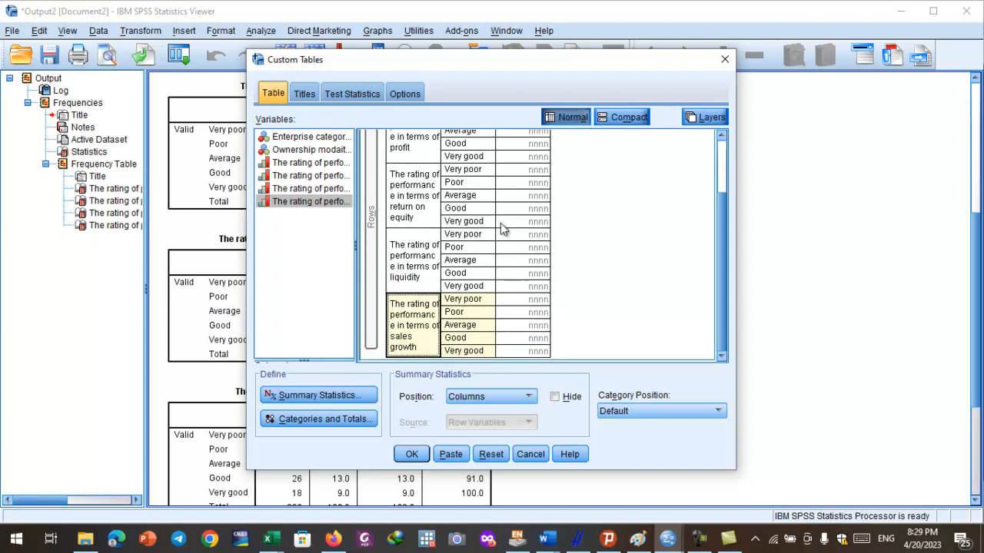
# Step: Add Column N % to the displayed summary statistics and apply it to all variables in the table
pyautogui.click(310, 397)
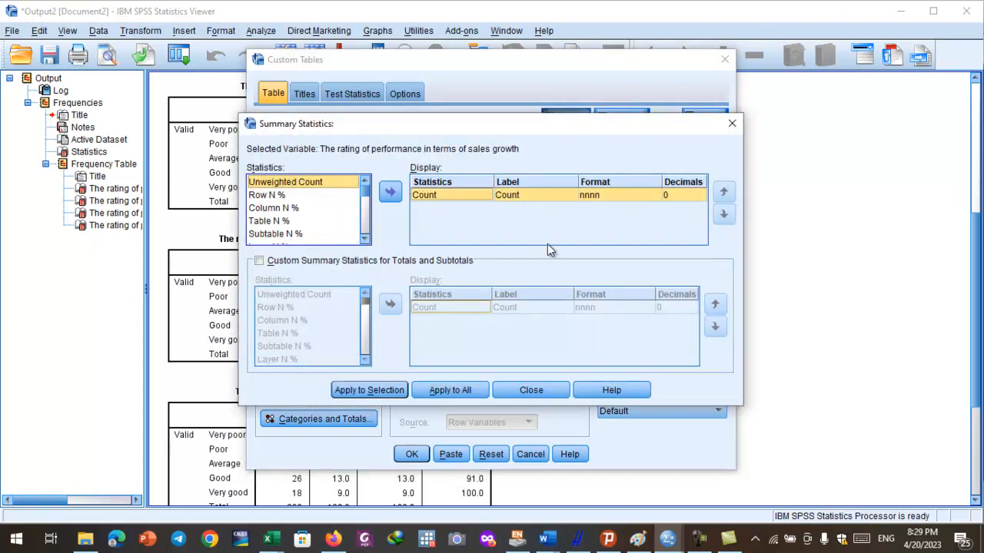
pyautogui.click(275, 209)
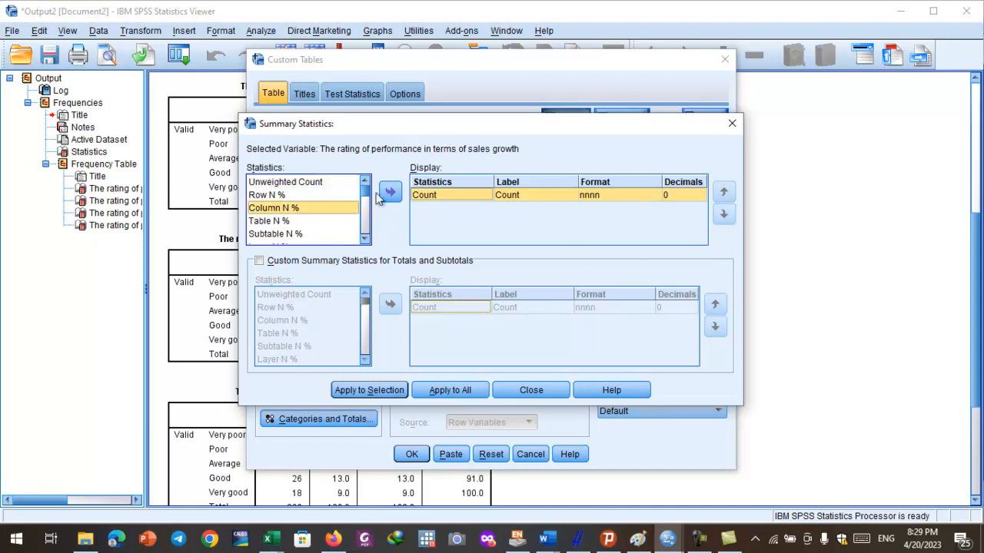
pyautogui.click(390, 192)
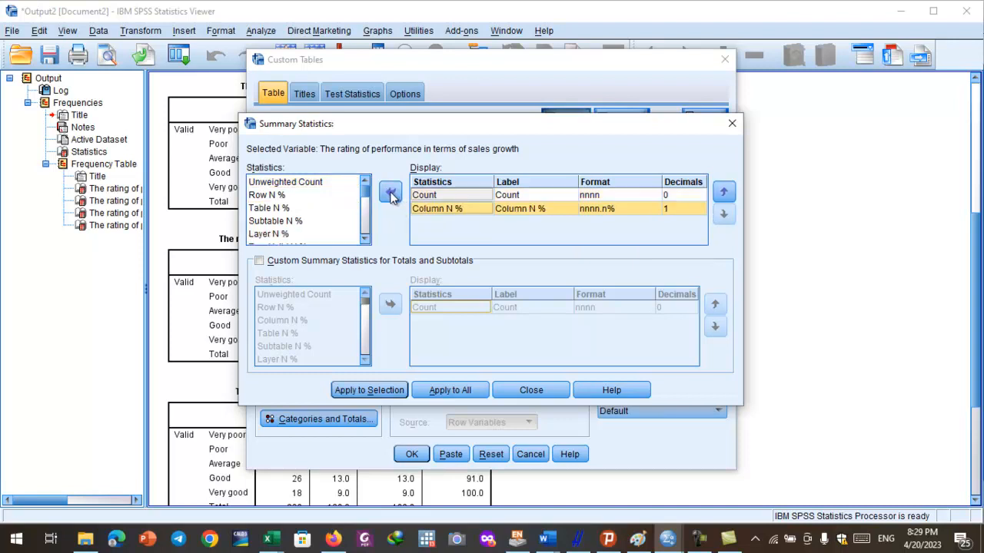
pyautogui.click(453, 392)
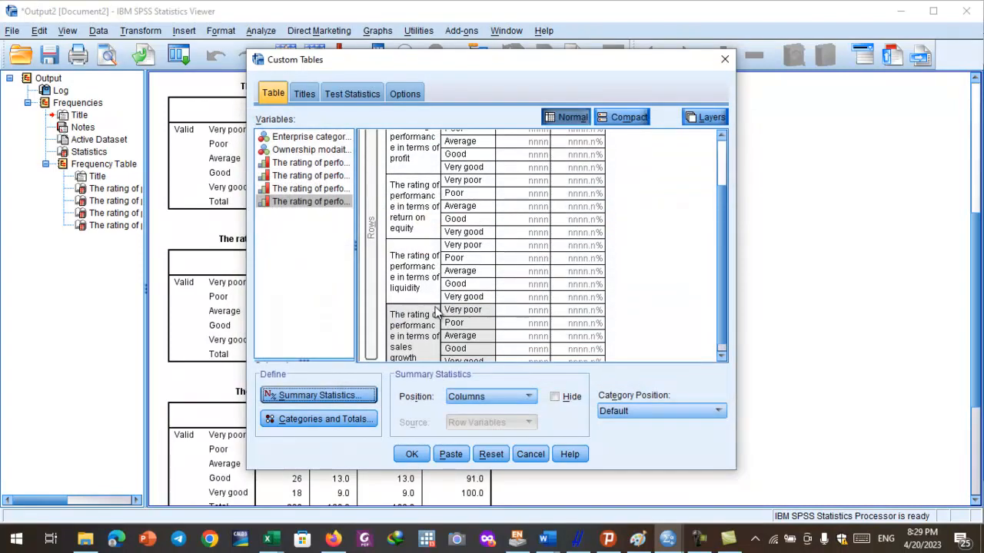
# Step: Add a Total row below the categories of the sales growth rating
pyautogui.click(309, 419)
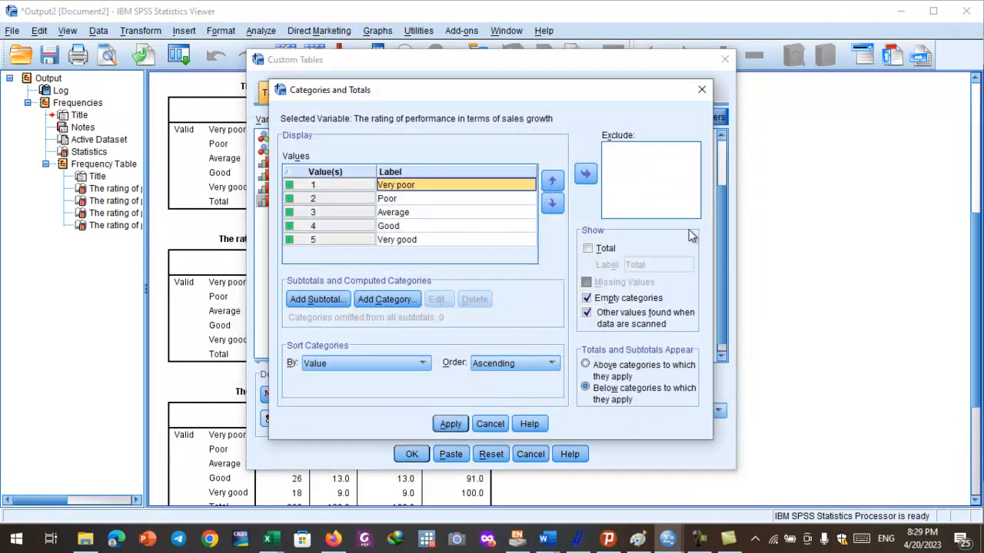
pyautogui.click(588, 249)
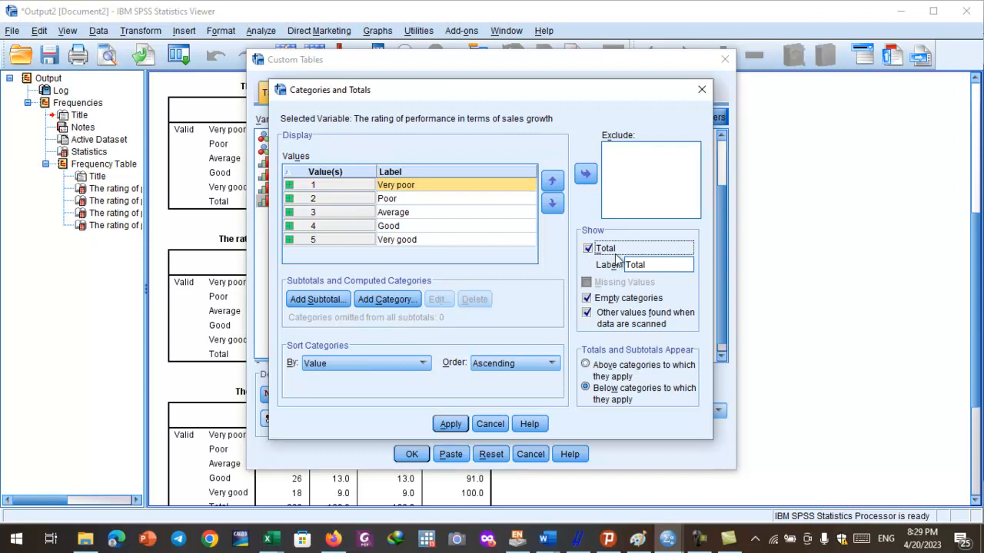
pyautogui.click(447, 424)
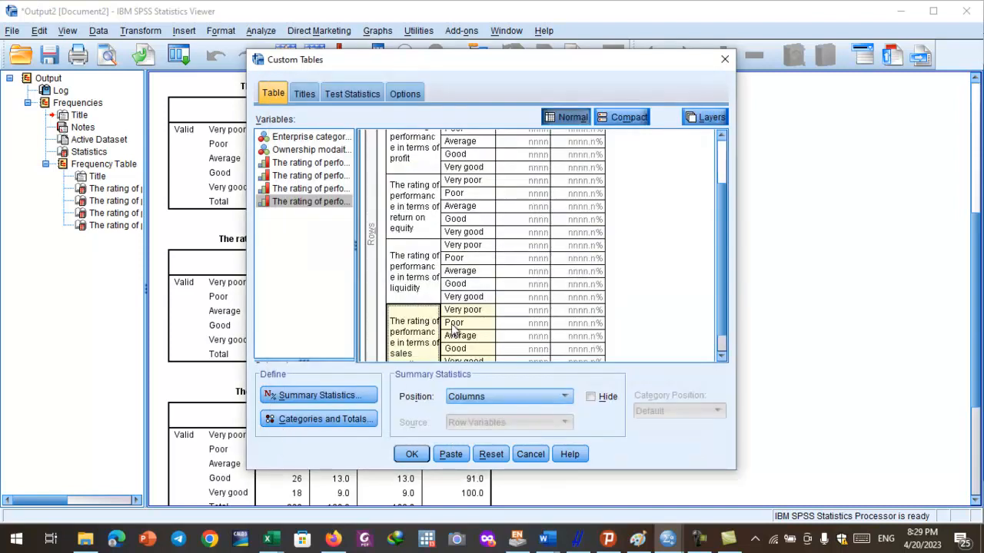
pyautogui.scroll(-2, 517, 281)
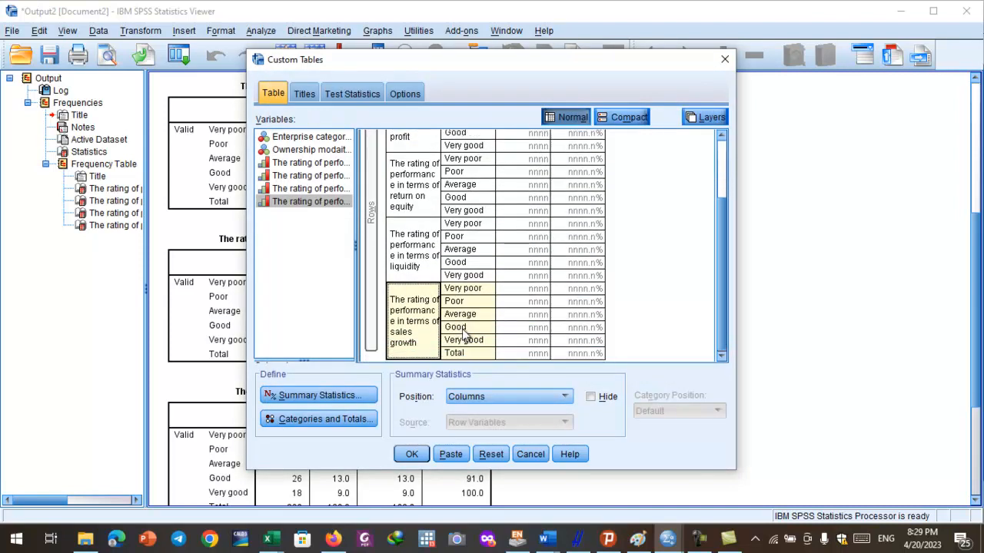
# Step: Add a Total row below the categories of the profit rating
pyautogui.scroll(4, 465, 322)
pyautogui.scroll(3, 438, 187)
pyautogui.click(432, 192)
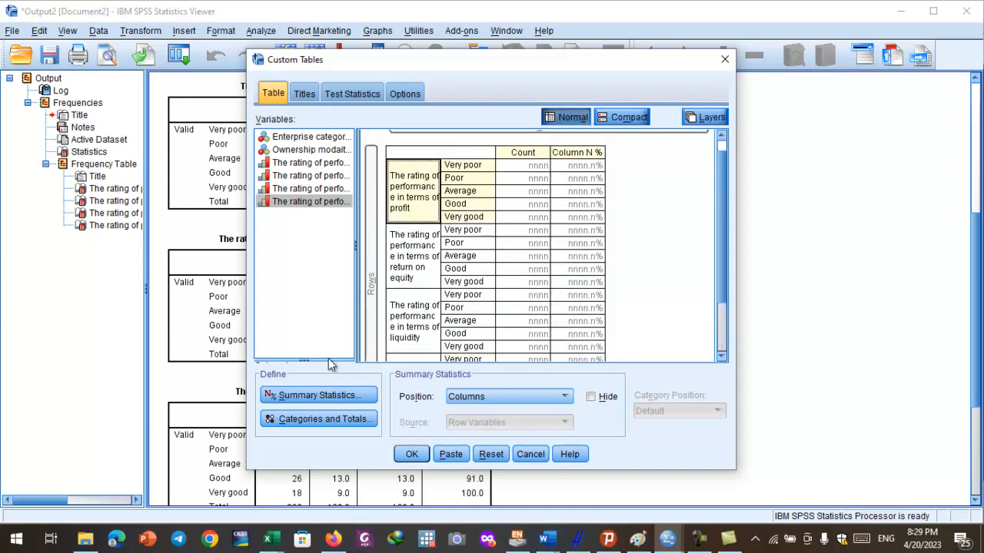
pyautogui.click(323, 423)
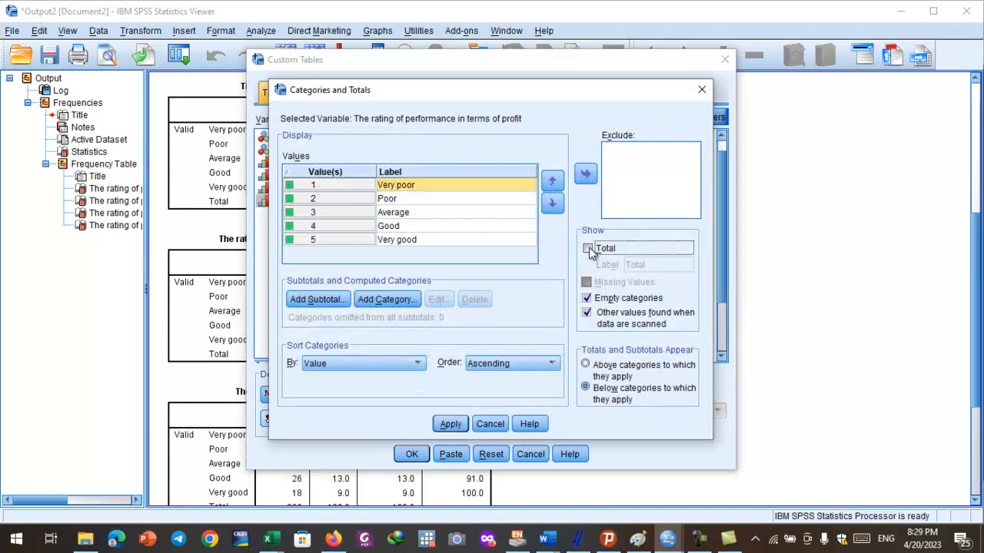
pyautogui.click(588, 249)
pyautogui.click(450, 423)
# Step: Add a Total row below the categories of the return on equity rating
pyautogui.click(423, 263)
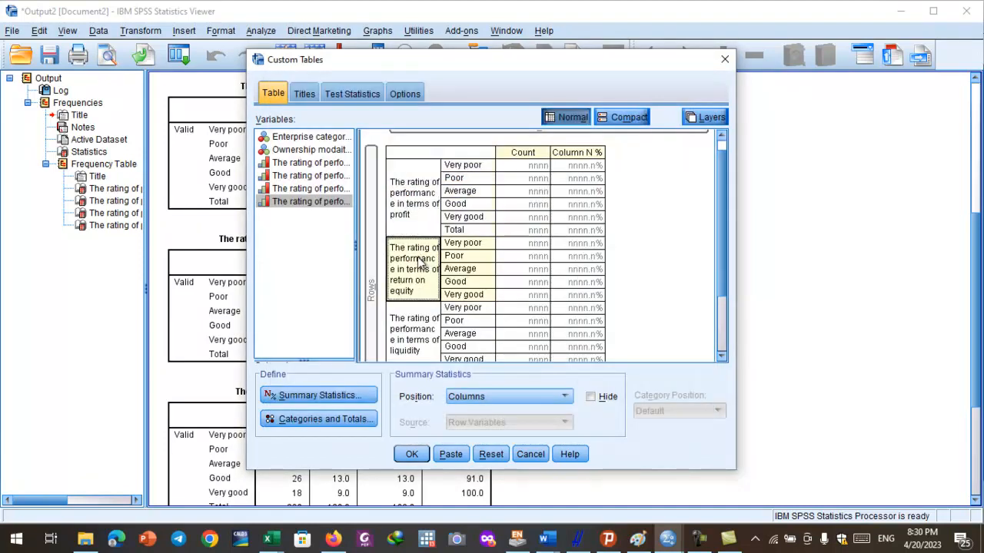
pyautogui.click(320, 421)
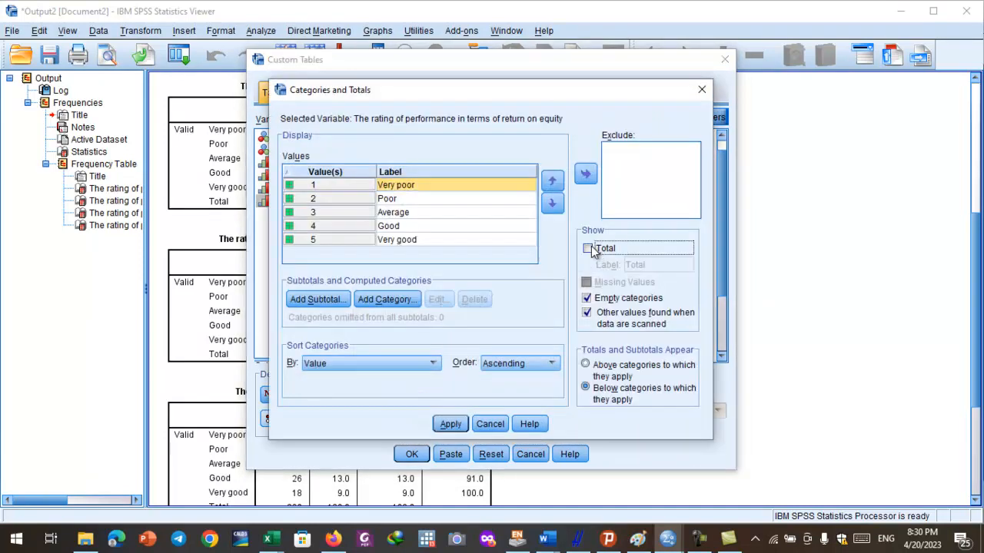
pyautogui.click(588, 249)
pyautogui.click(450, 424)
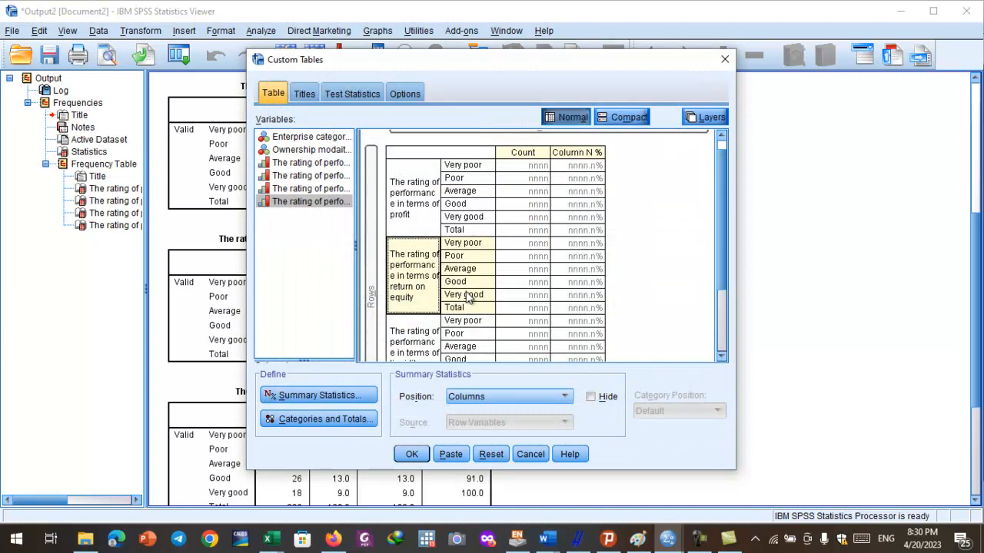
# Step: Add a Total row below the categories of the liquidity rating
pyautogui.scroll(-1, 440, 323)
pyautogui.click(427, 324)
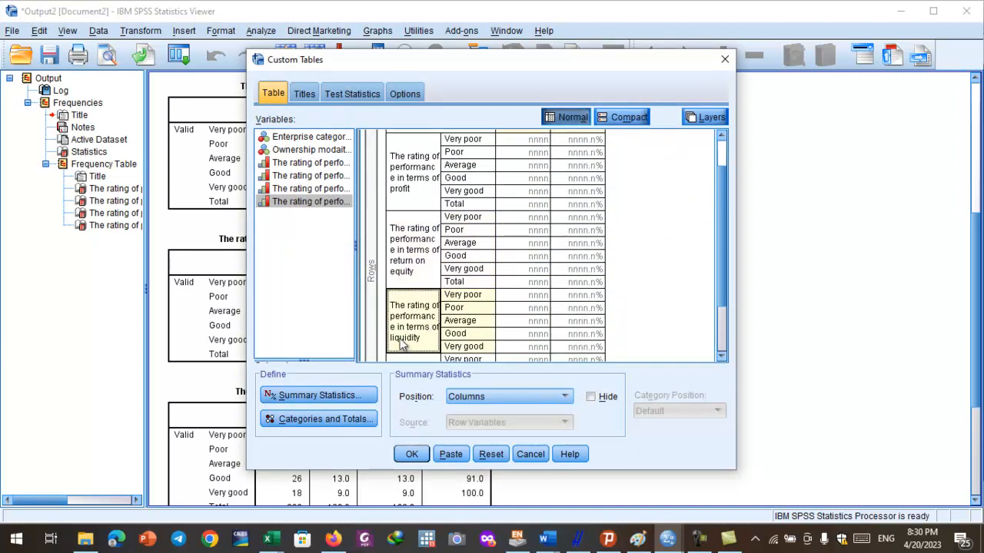
pyautogui.click(323, 422)
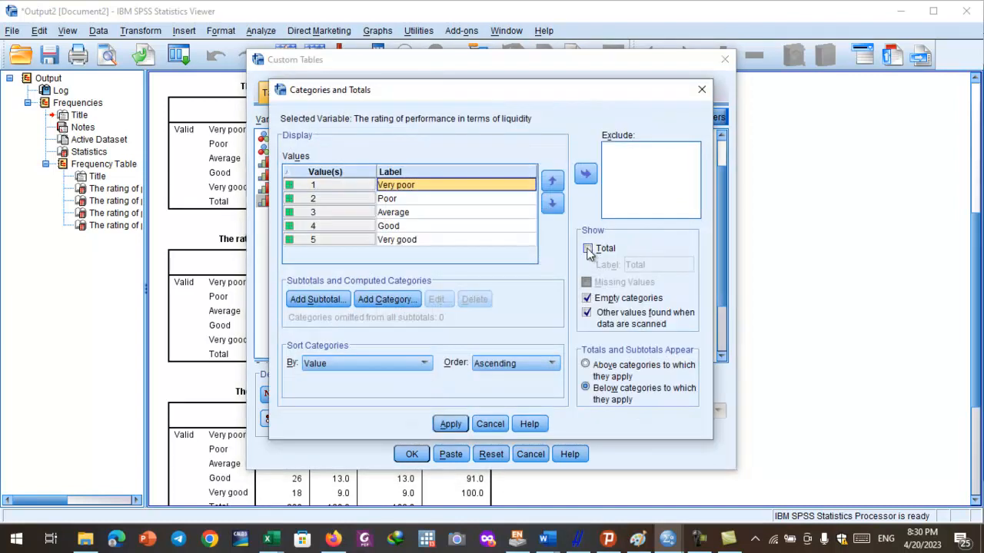
pyautogui.click(588, 248)
pyautogui.click(450, 423)
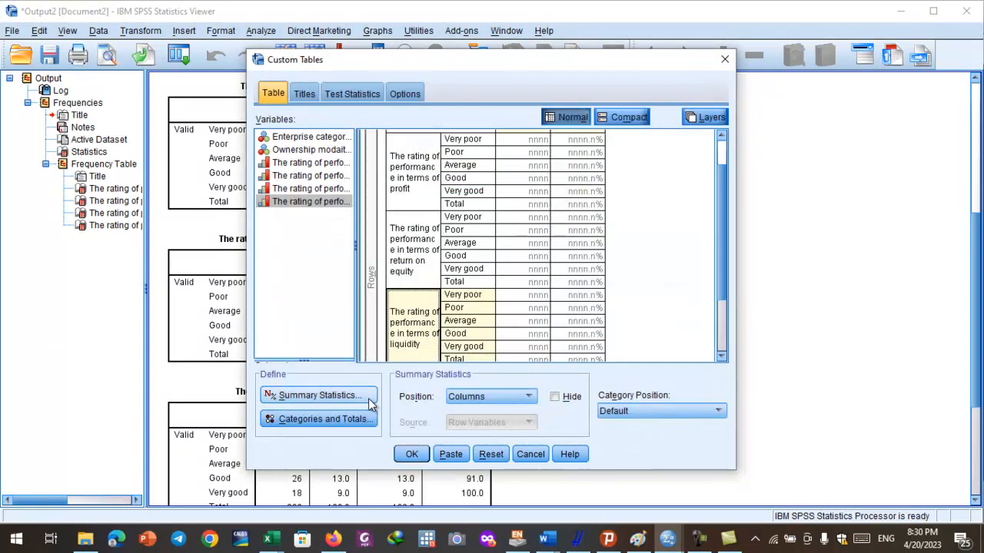
# Step: Check the stacked layout in the preview and generate the custom table of the four performance ratings
pyautogui.scroll(-5, 520, 332)
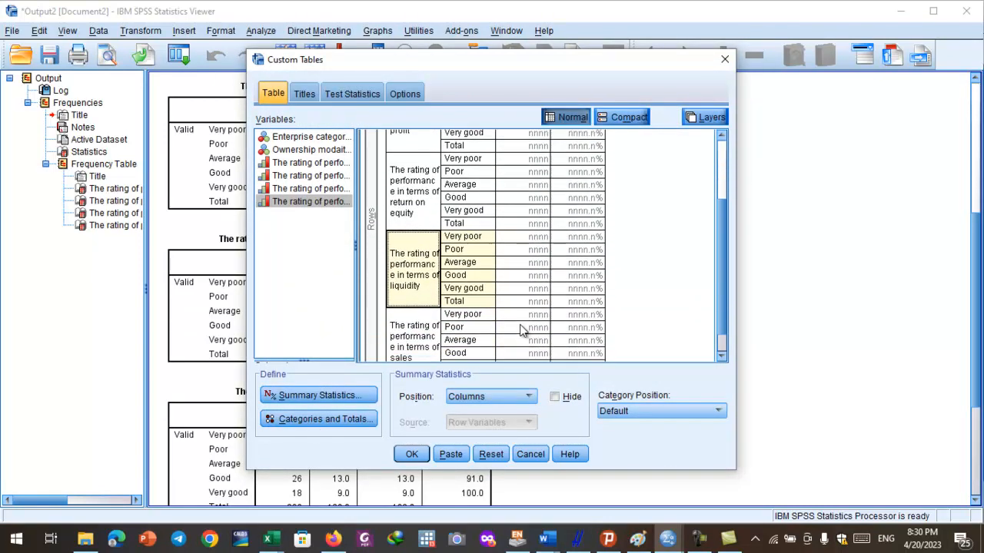
pyautogui.scroll(3, 474, 319)
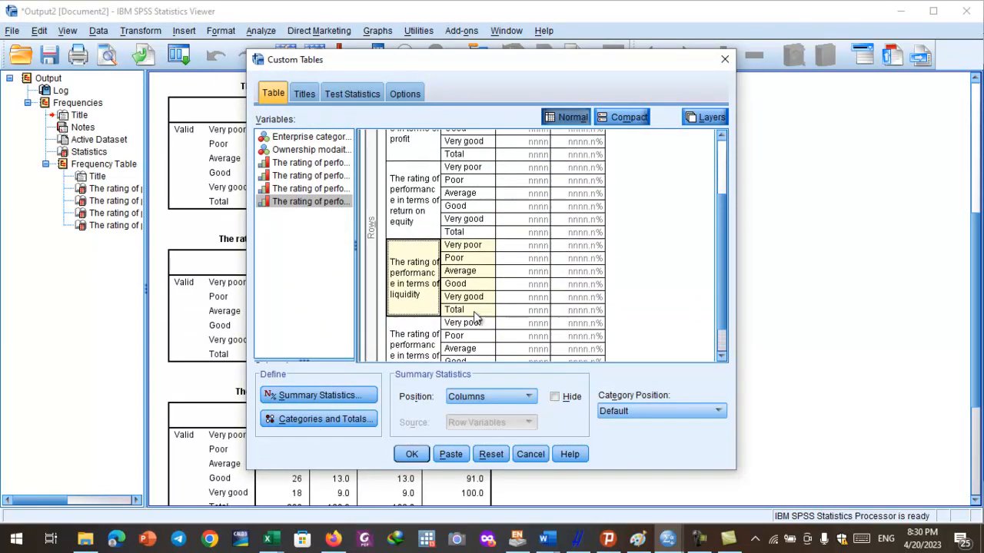
pyautogui.scroll(4, 474, 319)
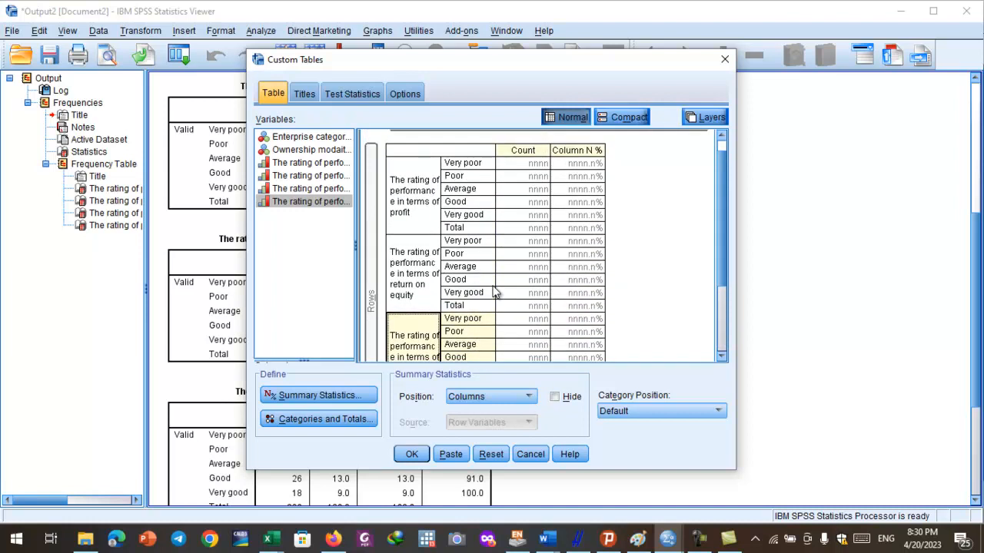
pyautogui.click(412, 455)
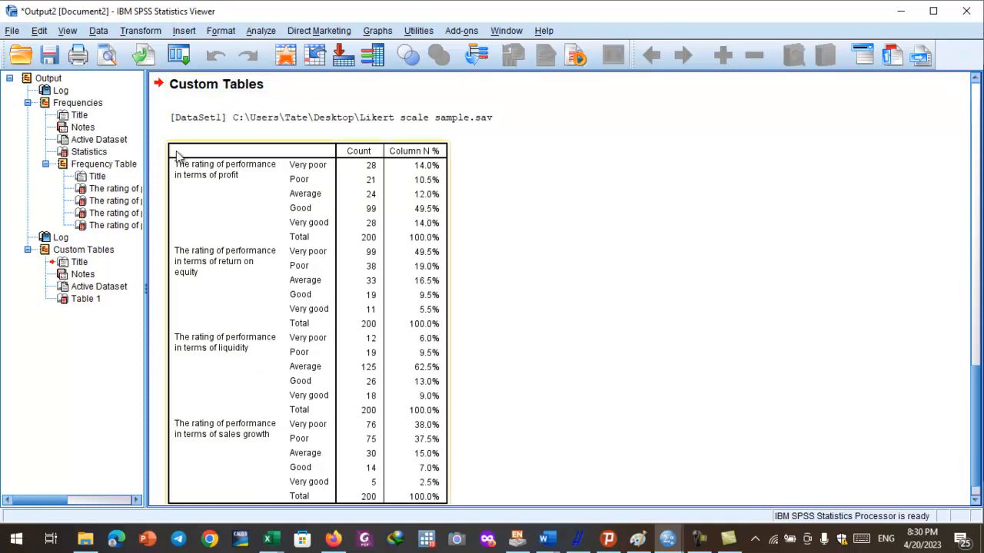
# Step: Start a Descriptives analysis and add the profit, return on equity, liquidity and sales growth ratings as its variables
pyautogui.click(252, 31)
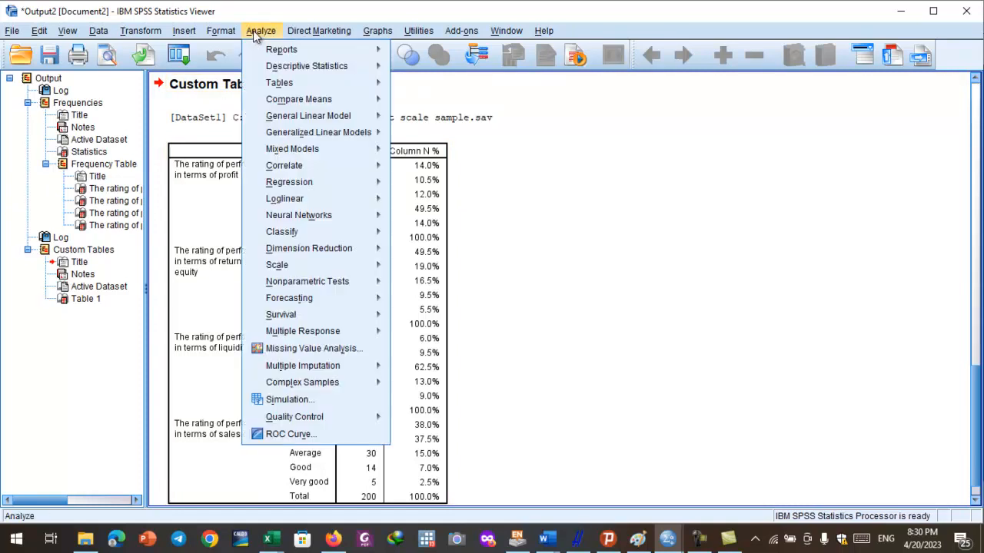
pyautogui.moveTo(255, 64)
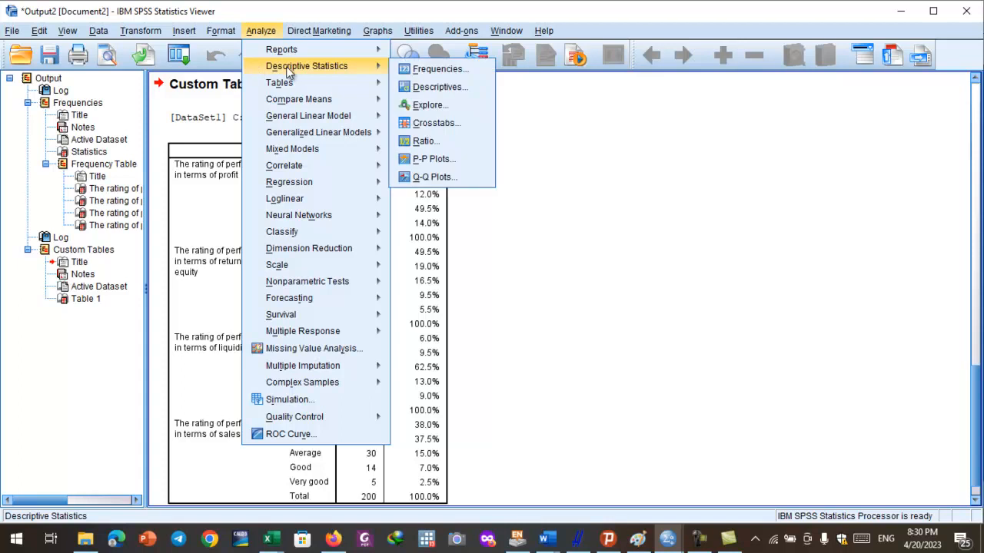
pyautogui.click(441, 86)
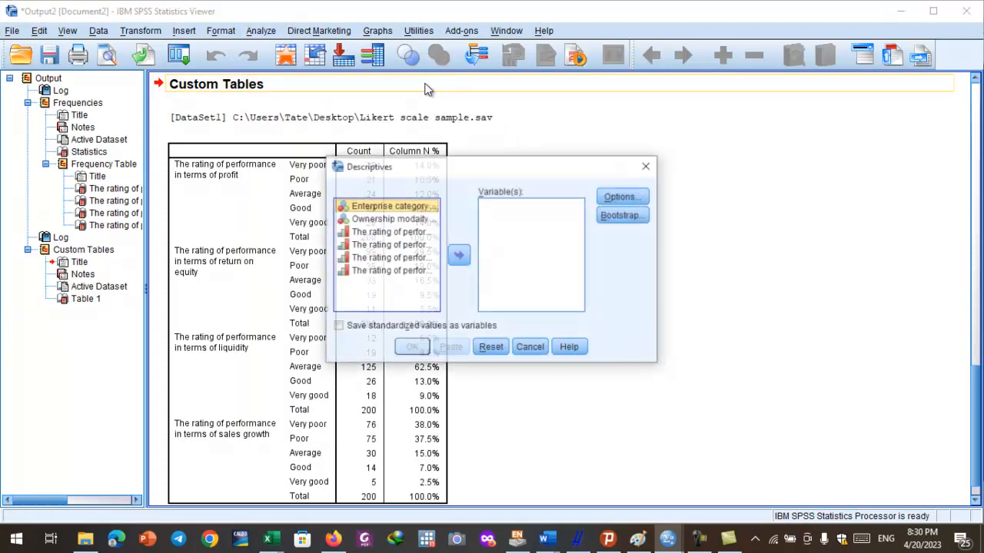
pyautogui.click(387, 234)
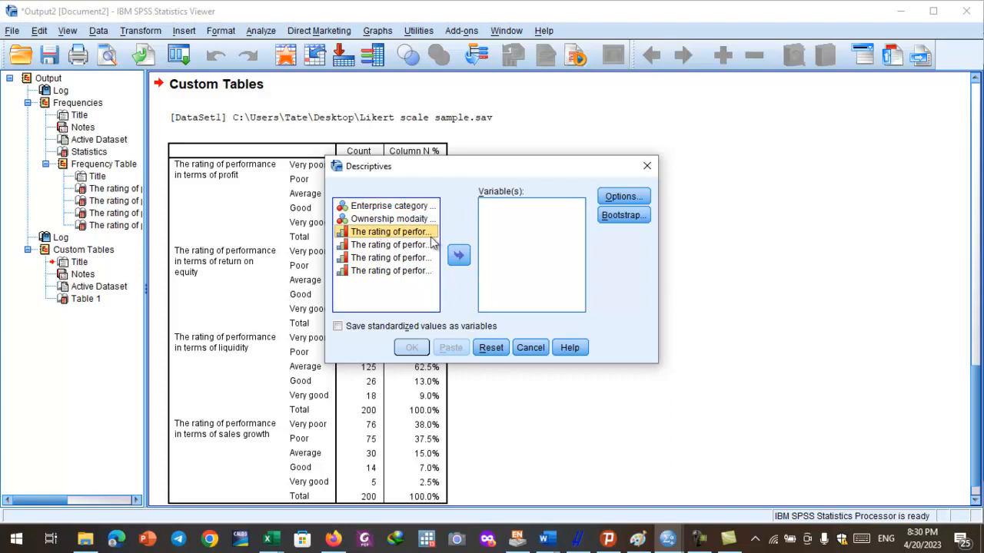
pyautogui.click(458, 256)
pyautogui.click(383, 233)
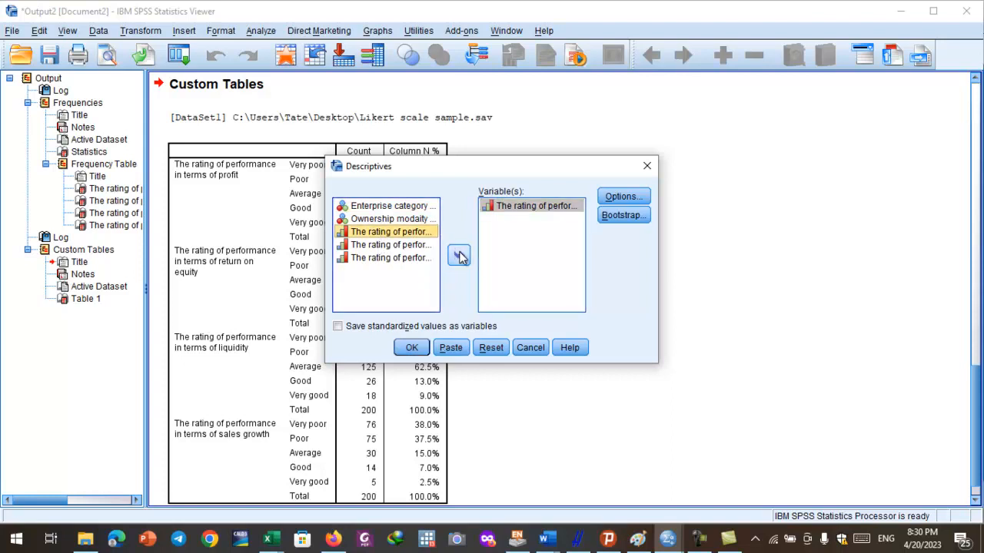
pyautogui.click(458, 256)
pyautogui.click(384, 234)
pyautogui.click(458, 255)
pyautogui.click(383, 234)
pyautogui.click(460, 259)
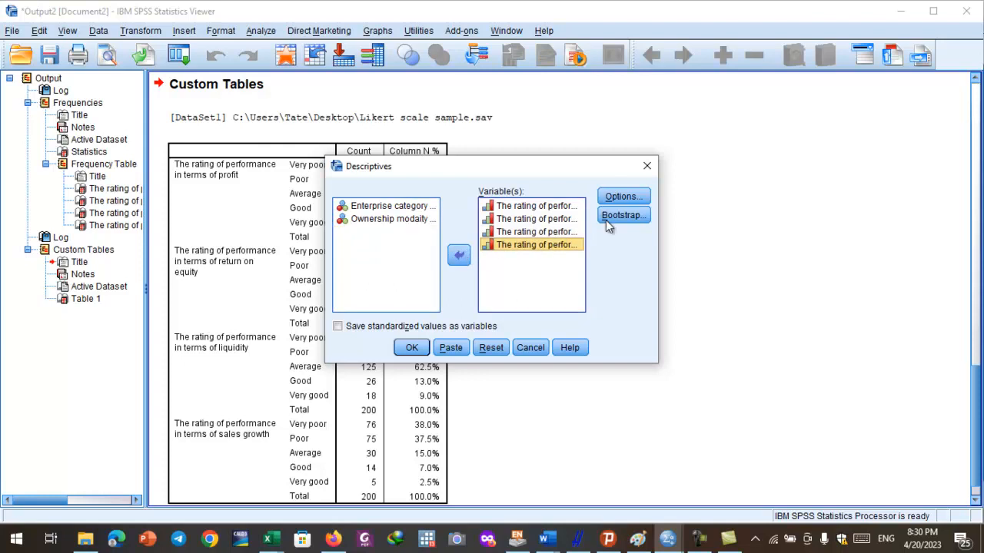
# Step: Leave out minimum and maximum, include the sum with the mean and standard deviation, and run the descriptives
pyautogui.click(623, 193)
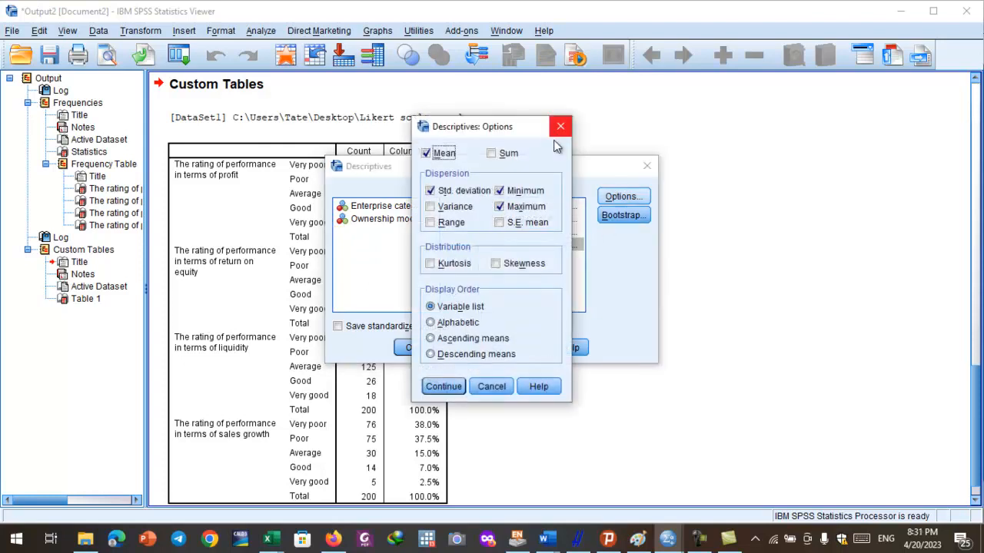
pyautogui.click(508, 192)
pyautogui.click(501, 206)
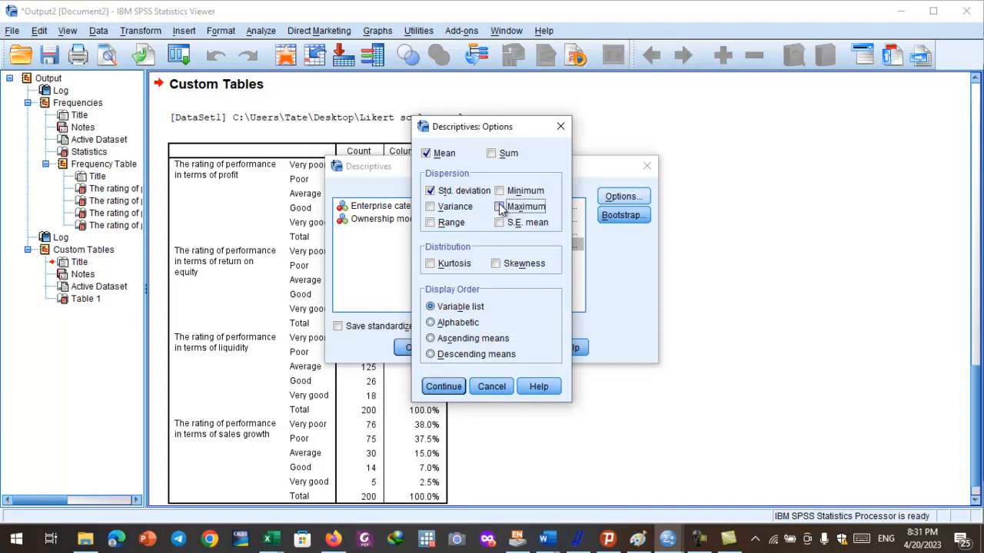
pyautogui.click(492, 155)
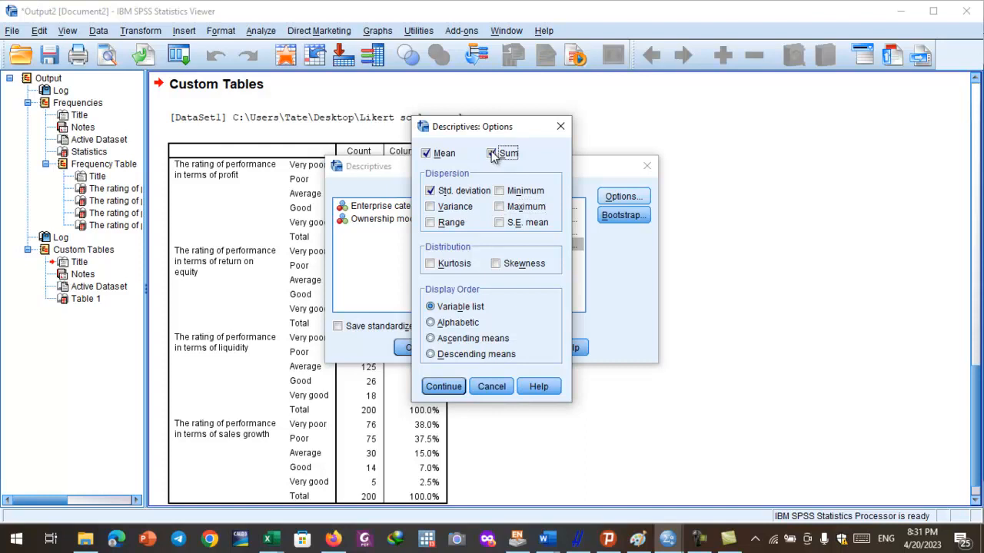
pyautogui.click(446, 388)
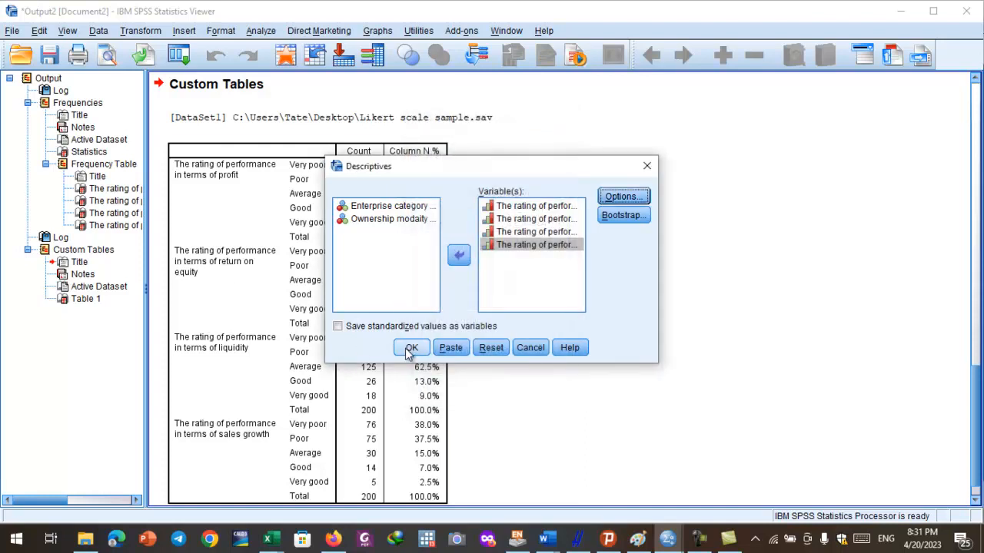
pyautogui.click(408, 348)
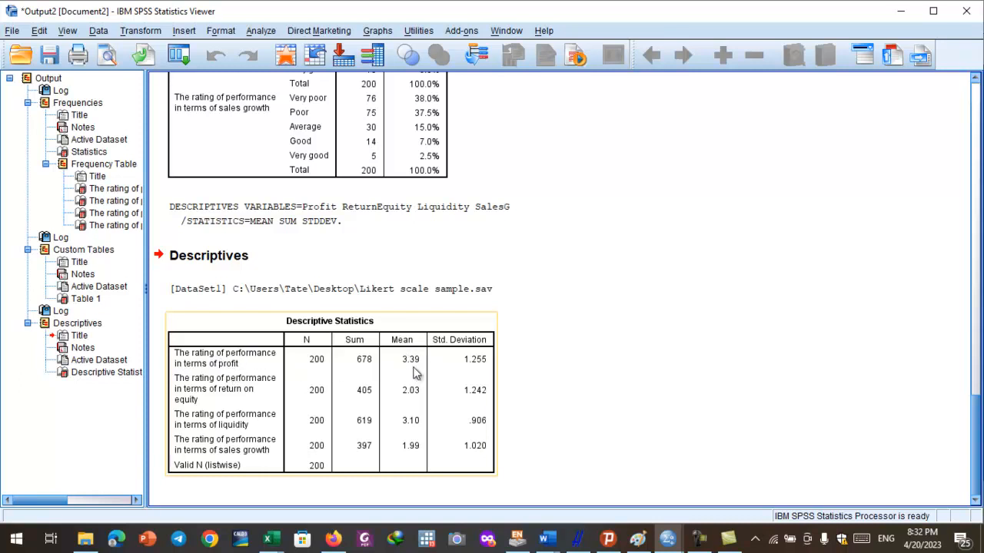
# Step: Compare the mean ratings in the descriptives table with the value labels defined for the Profit variable
pyautogui.click(522, 357)
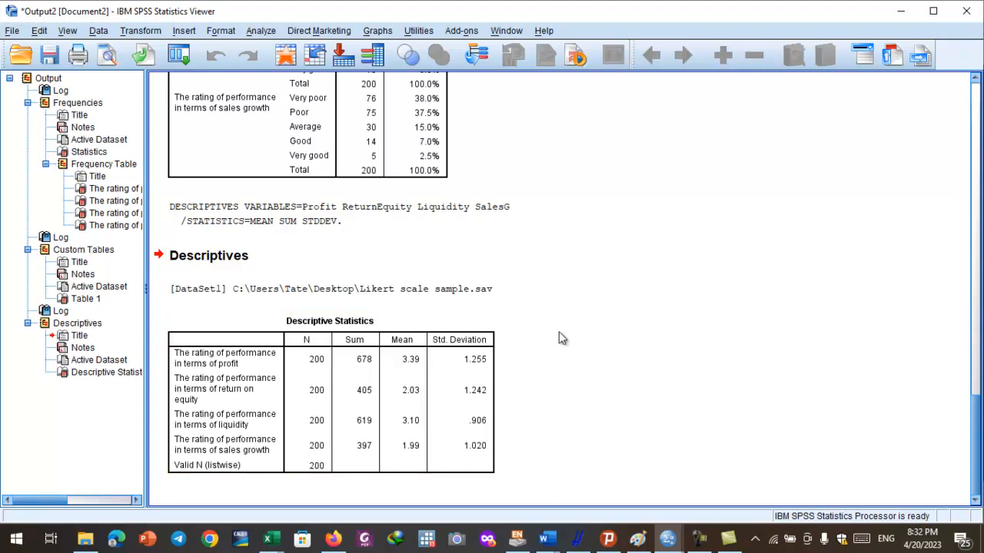
pyautogui.click(407, 361)
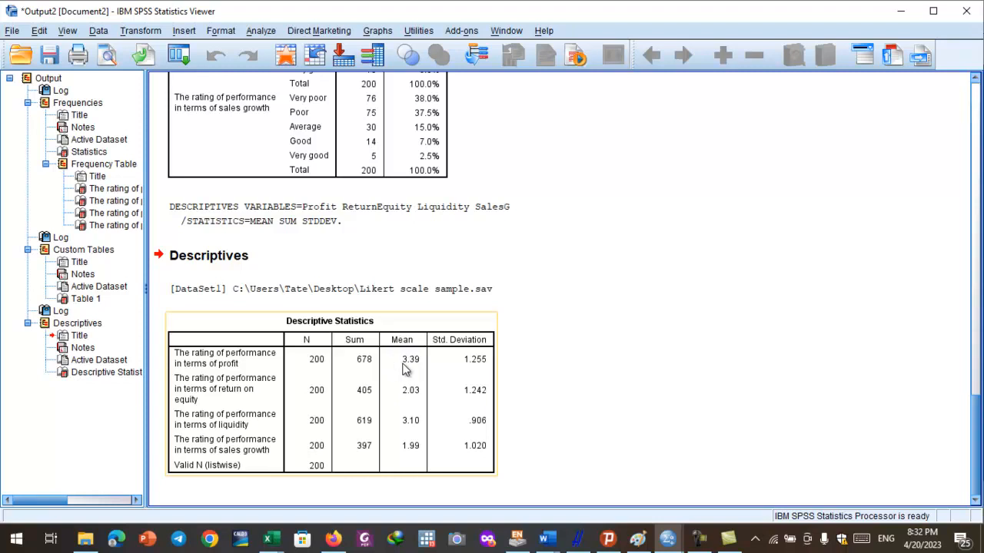
pyautogui.click(667, 538)
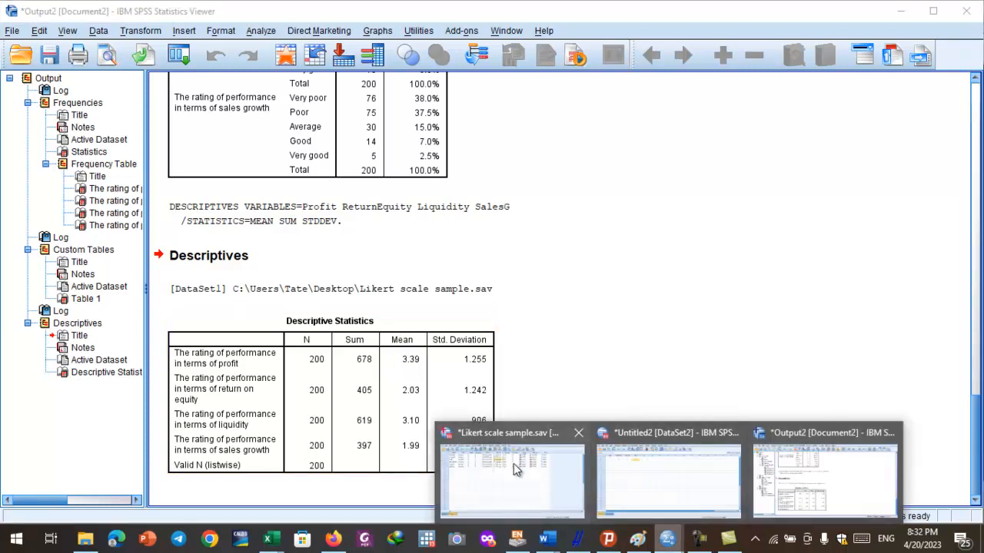
pyautogui.click(544, 494)
pyautogui.click(419, 122)
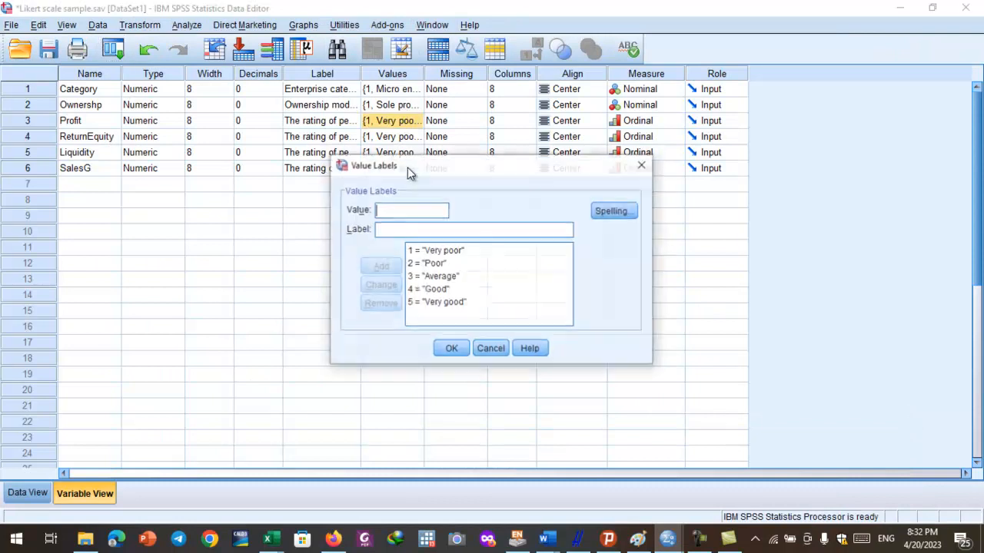
pyautogui.click(643, 165)
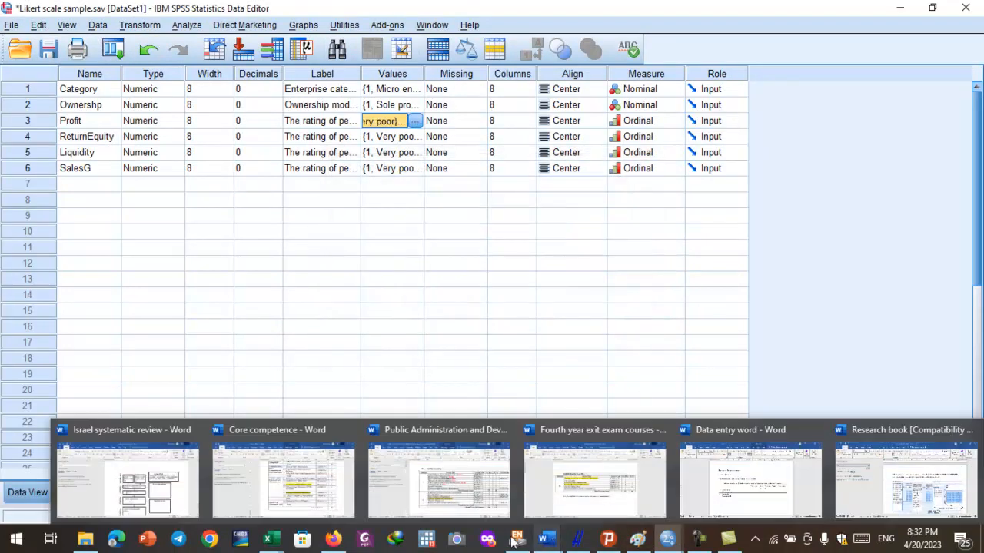
pyautogui.moveTo(667, 542)
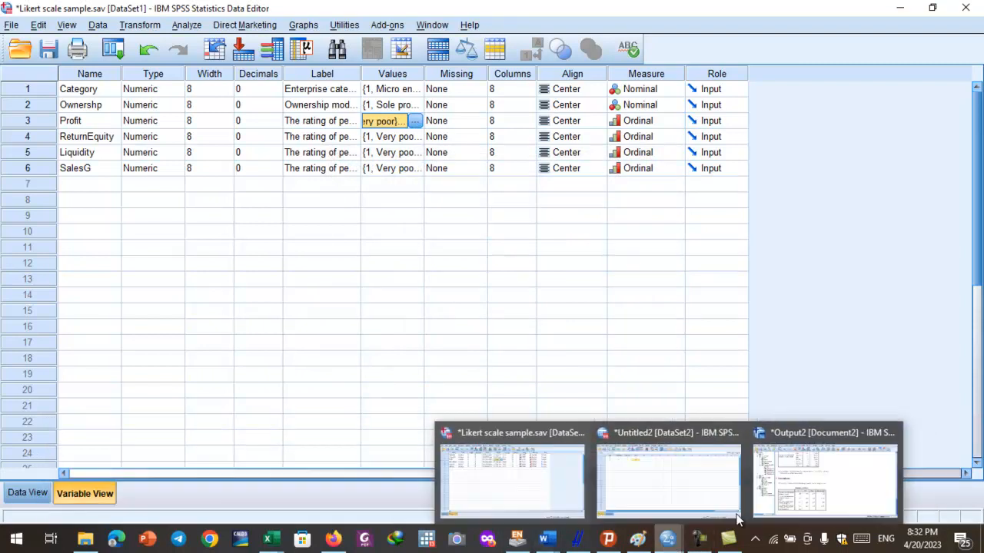
pyautogui.click(792, 484)
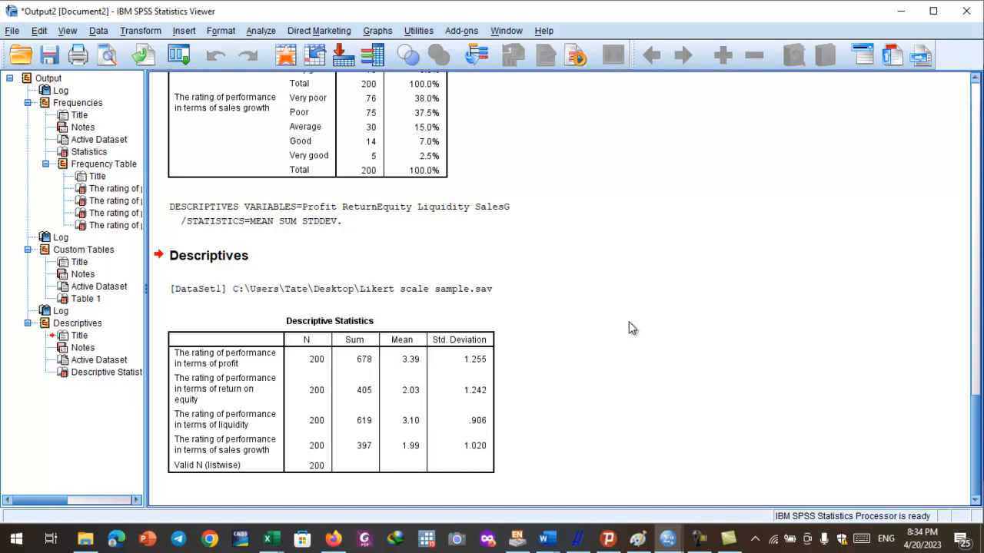
# Step: Review which statistics the Descriptives options offer, then close the dialogs without running the analysis again
pyautogui.click(263, 31)
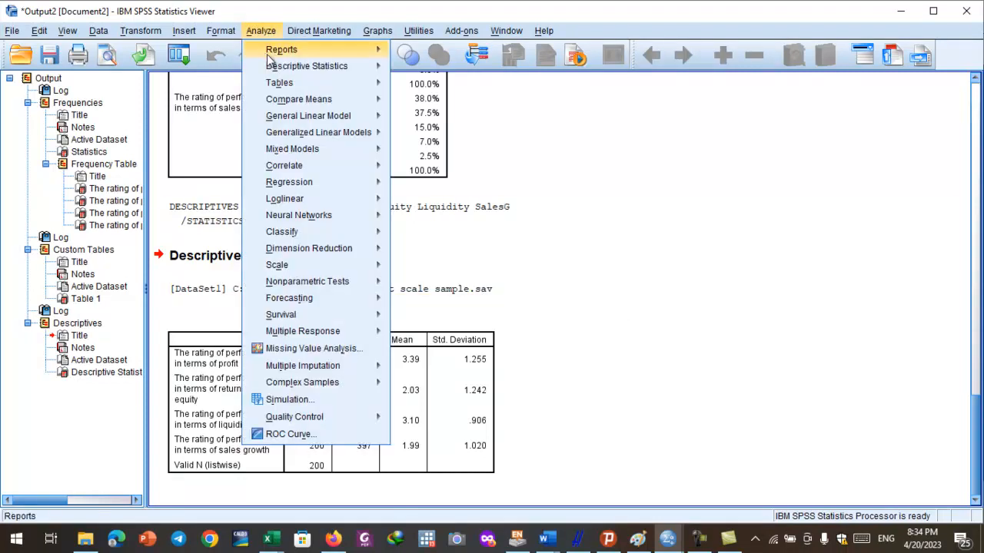
pyautogui.moveTo(299, 70)
pyautogui.click(429, 86)
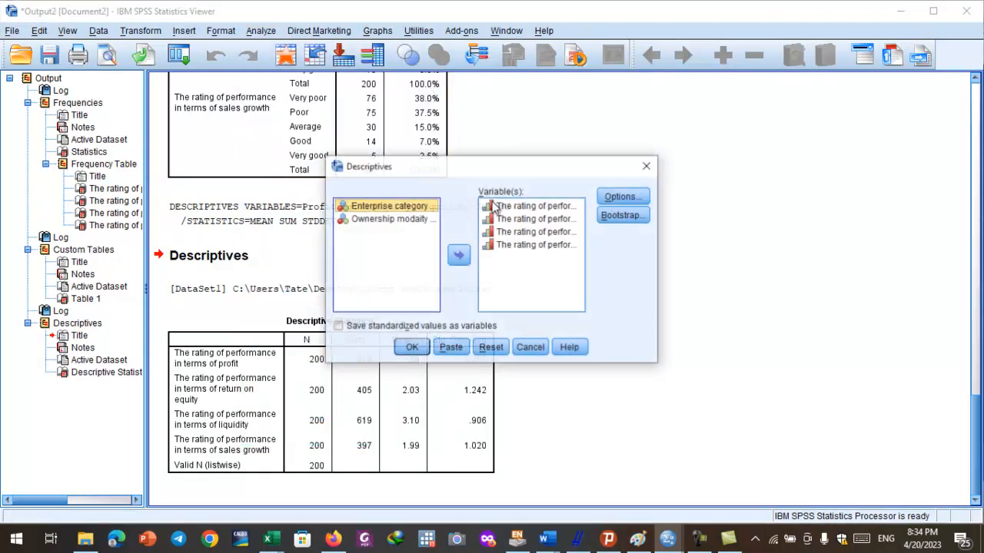
pyautogui.click(647, 197)
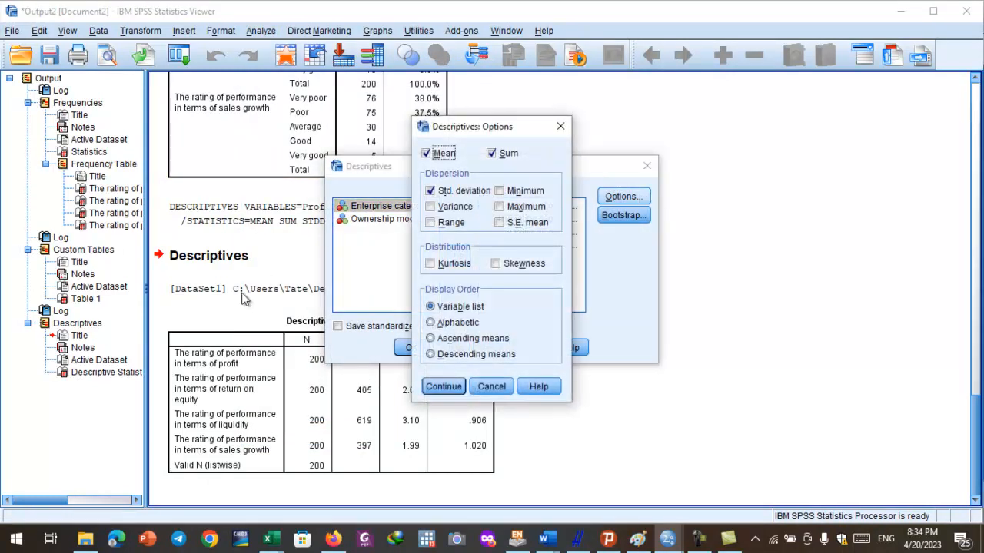
pyautogui.click(560, 127)
pyautogui.click(646, 166)
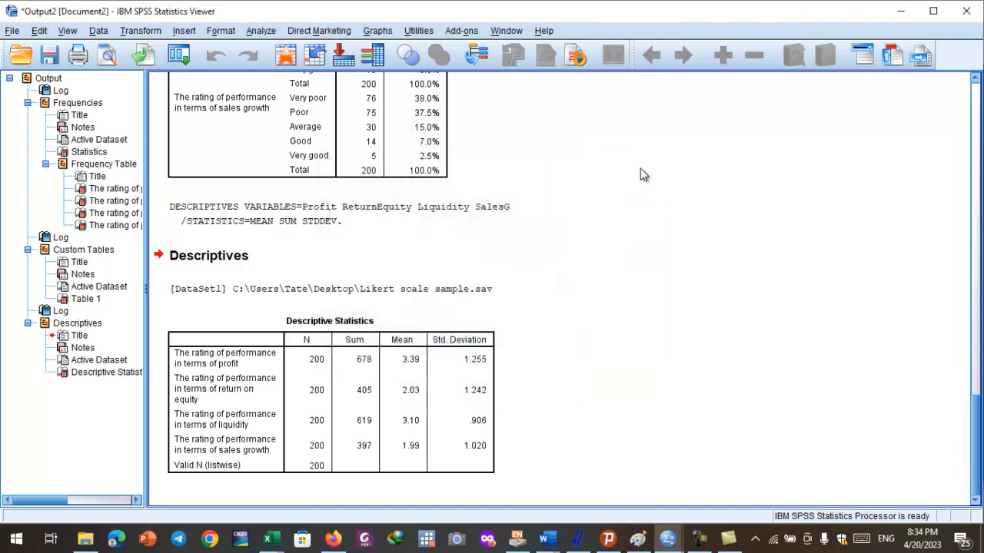
pyautogui.click(260, 32)
pyautogui.click(782, 346)
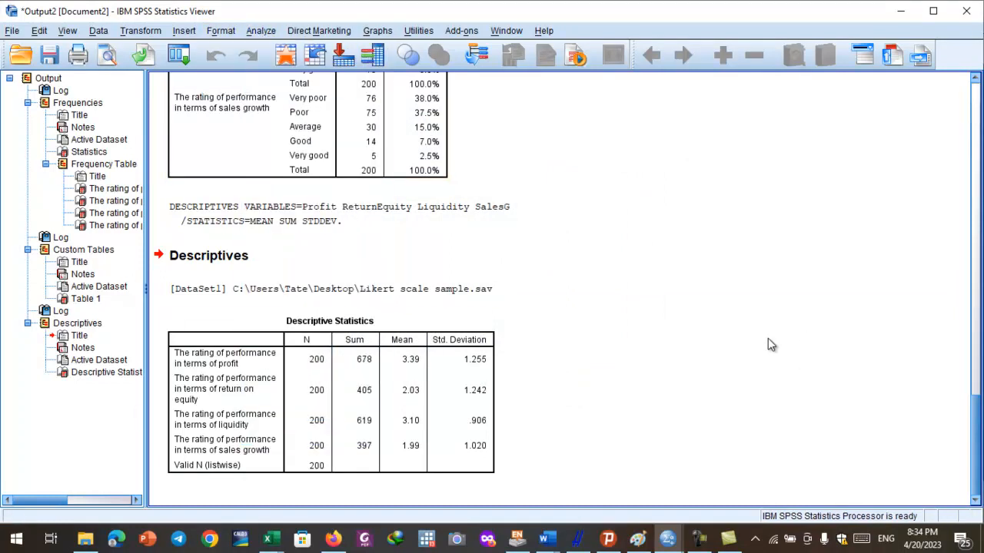
# Step: In the Likert scale sample dataset, select the labels of Profit through SalesG and run Descriptives Statistics on them
pyautogui.click(665, 542)
pyautogui.click(496, 479)
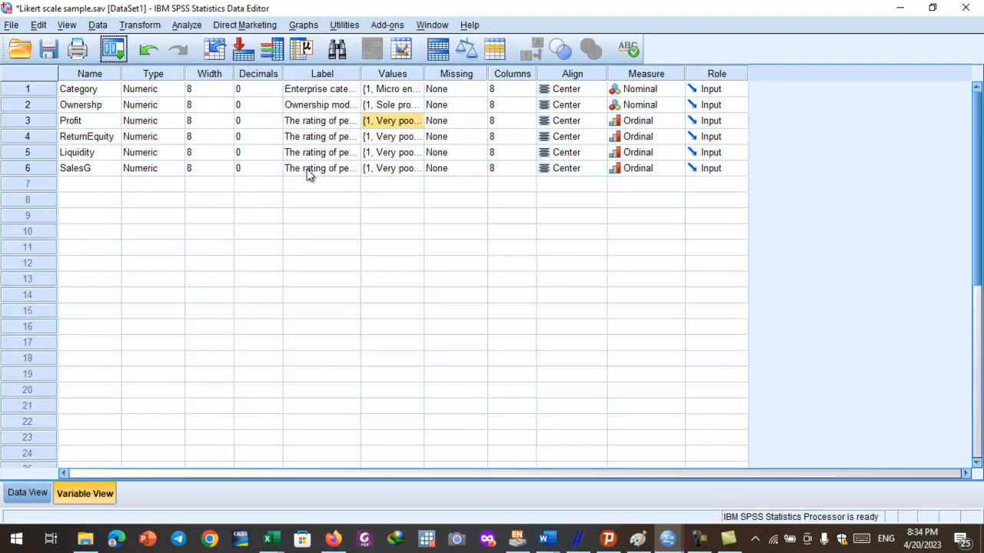
pyautogui.moveTo(292, 120); pyautogui.dragTo(326, 171)
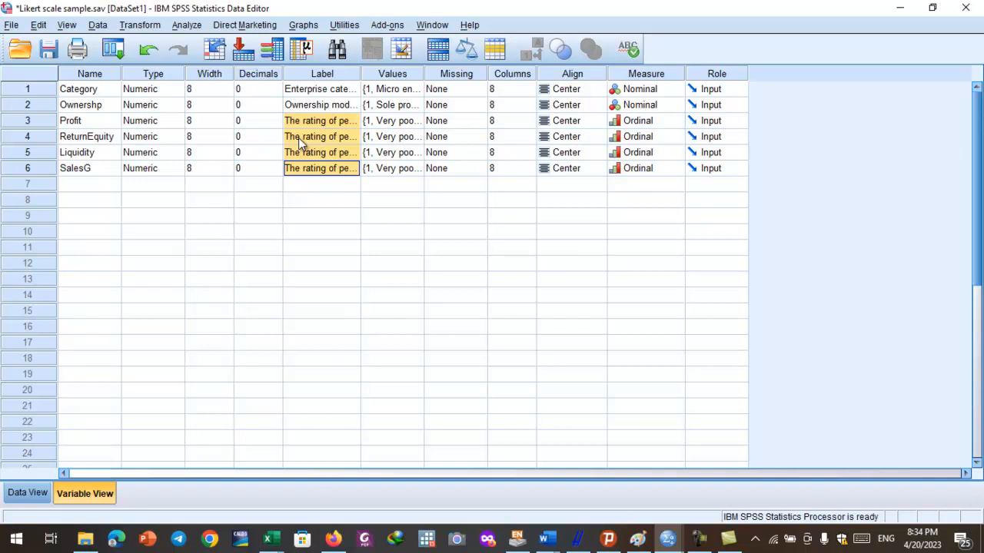
pyautogui.rightClick(299, 138)
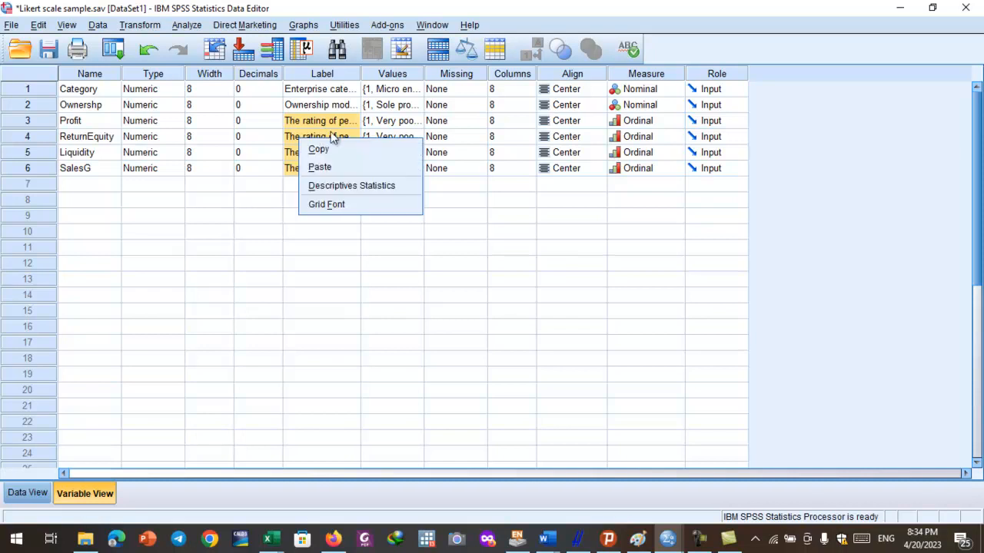
pyautogui.click(335, 190)
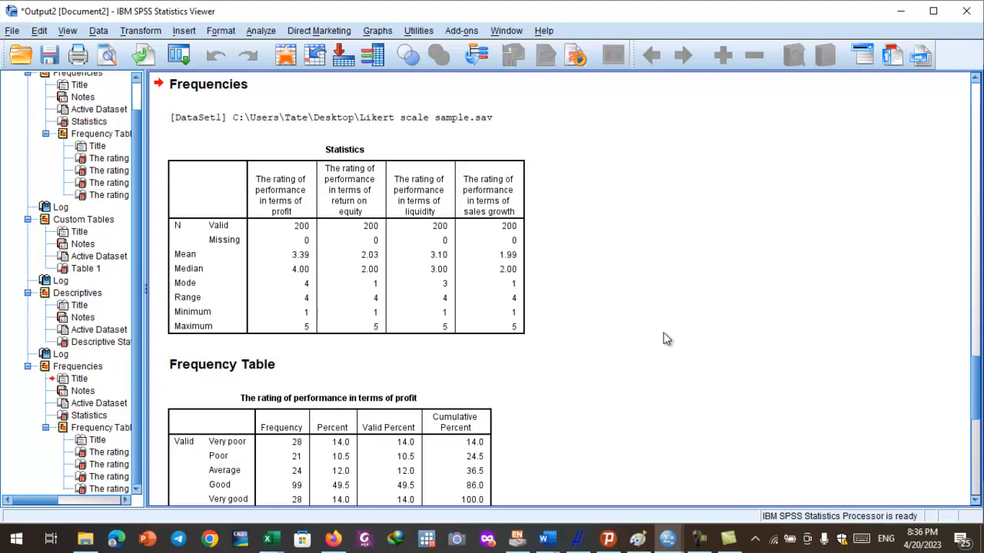
# Step: Examine the new statistics table and the frequency tables of the performance ratings
pyautogui.click(296, 319)
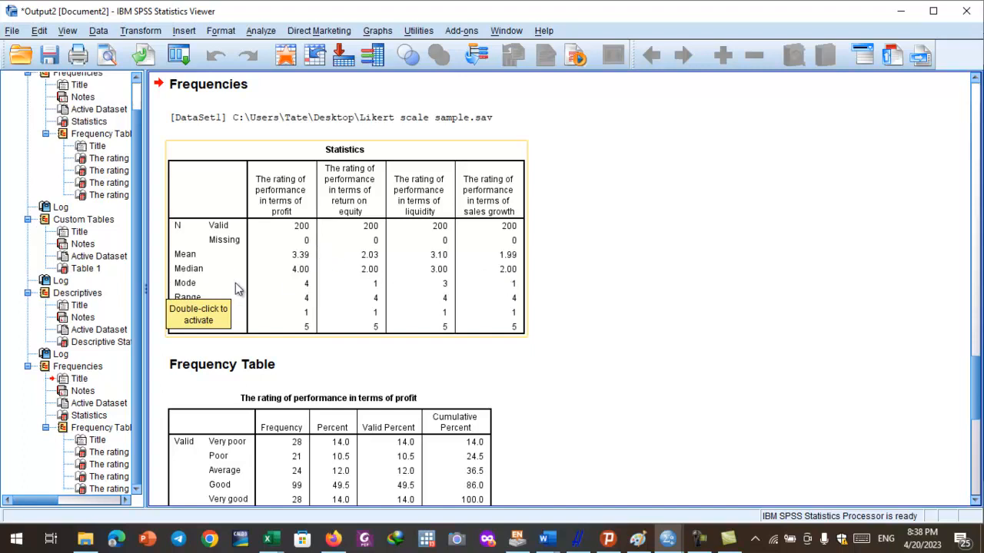
pyautogui.scroll(-3, 221, 281)
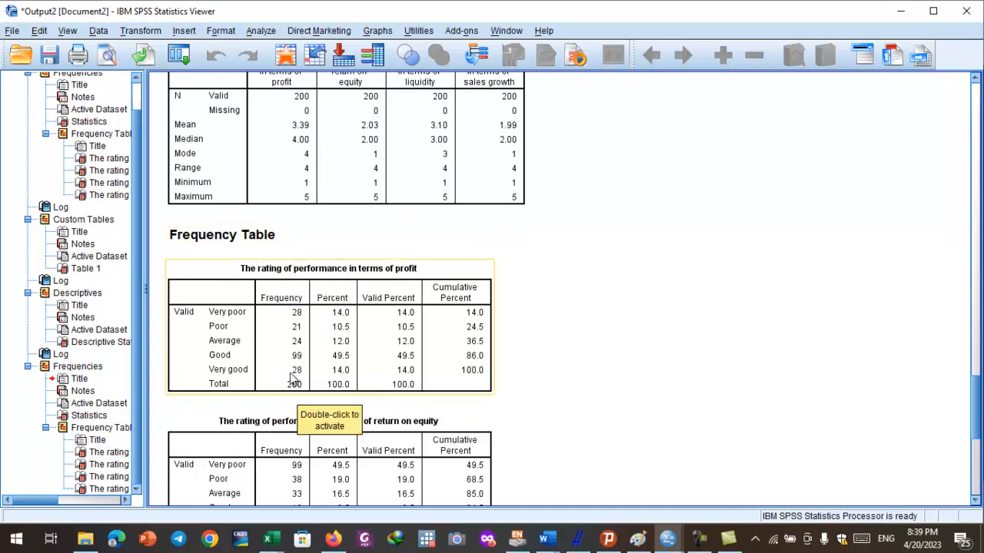
pyautogui.scroll(-2, 296, 396)
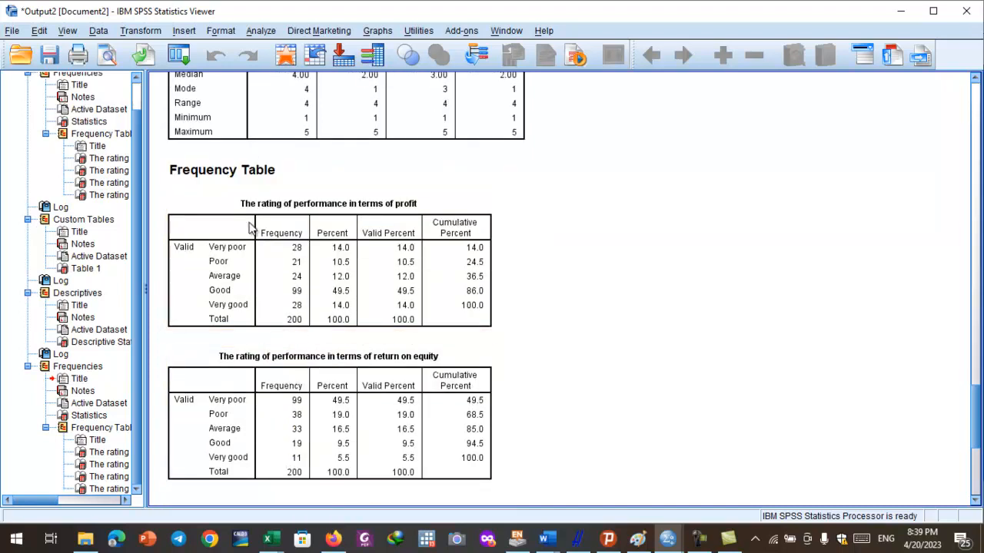
pyautogui.scroll(-13, 292, 365)
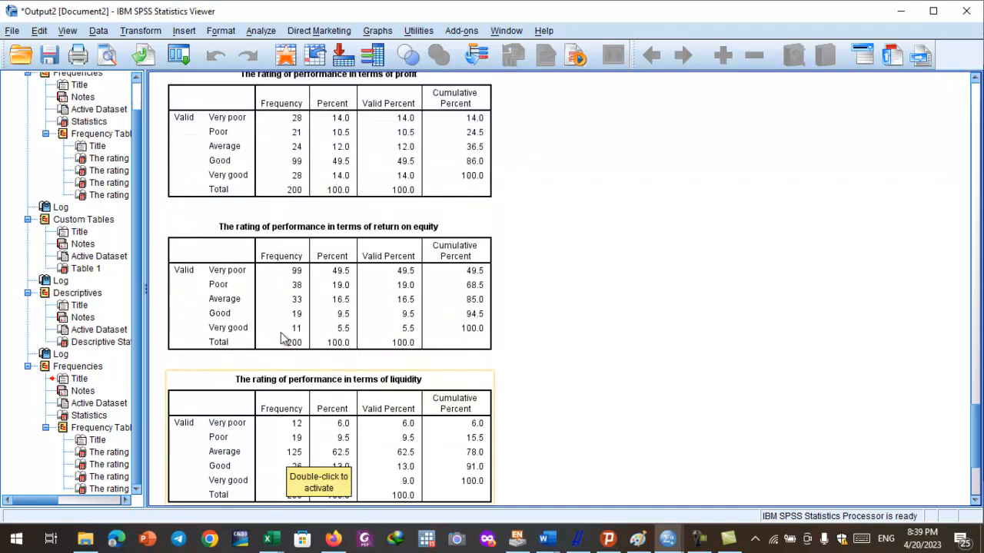